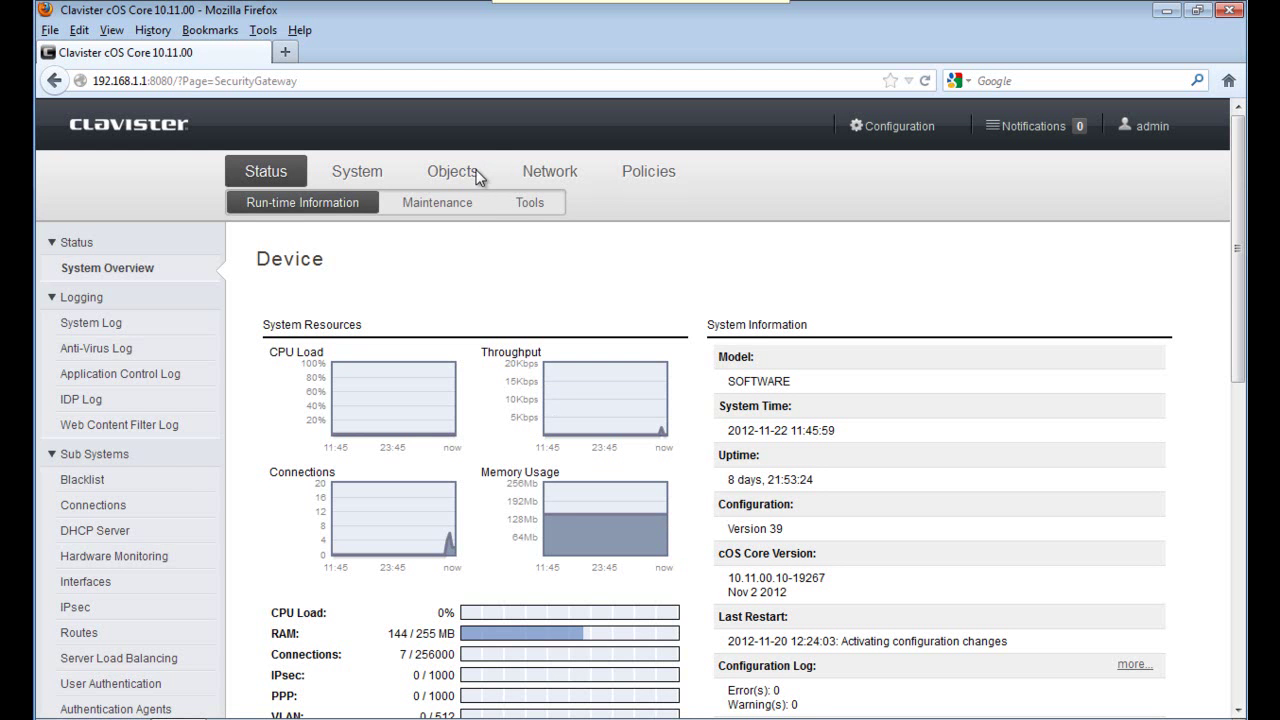
Add IP4 address object Remote_net for network 192.168.101.0/24 to the address book.
left_click(476, 175)
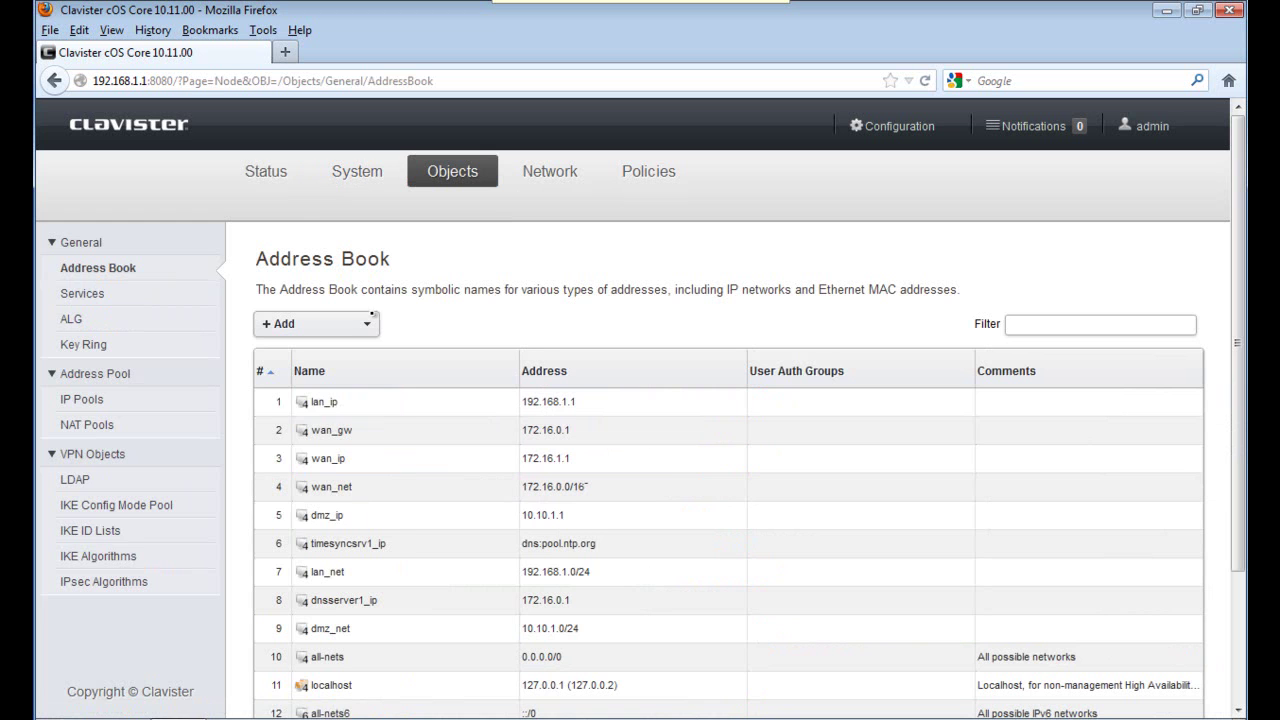
left_click(368, 322)
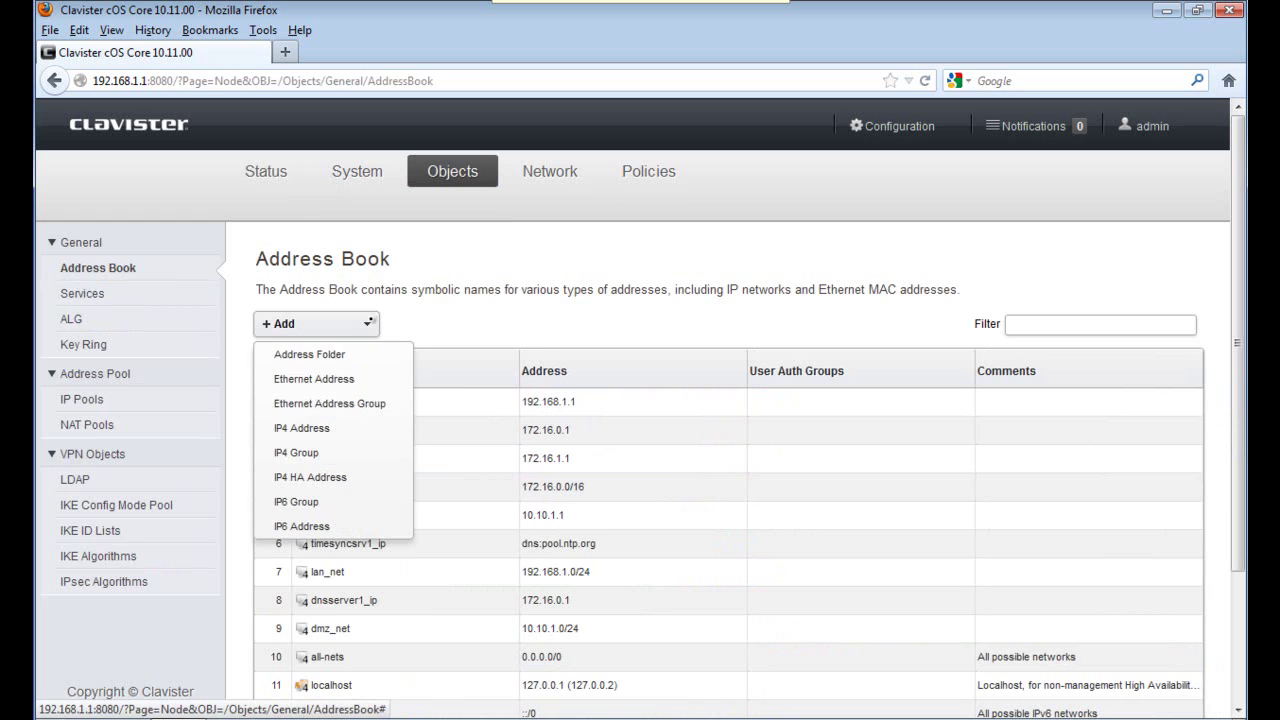
left_click(330, 427)
left_click_drag(388, 375, 321, 377)
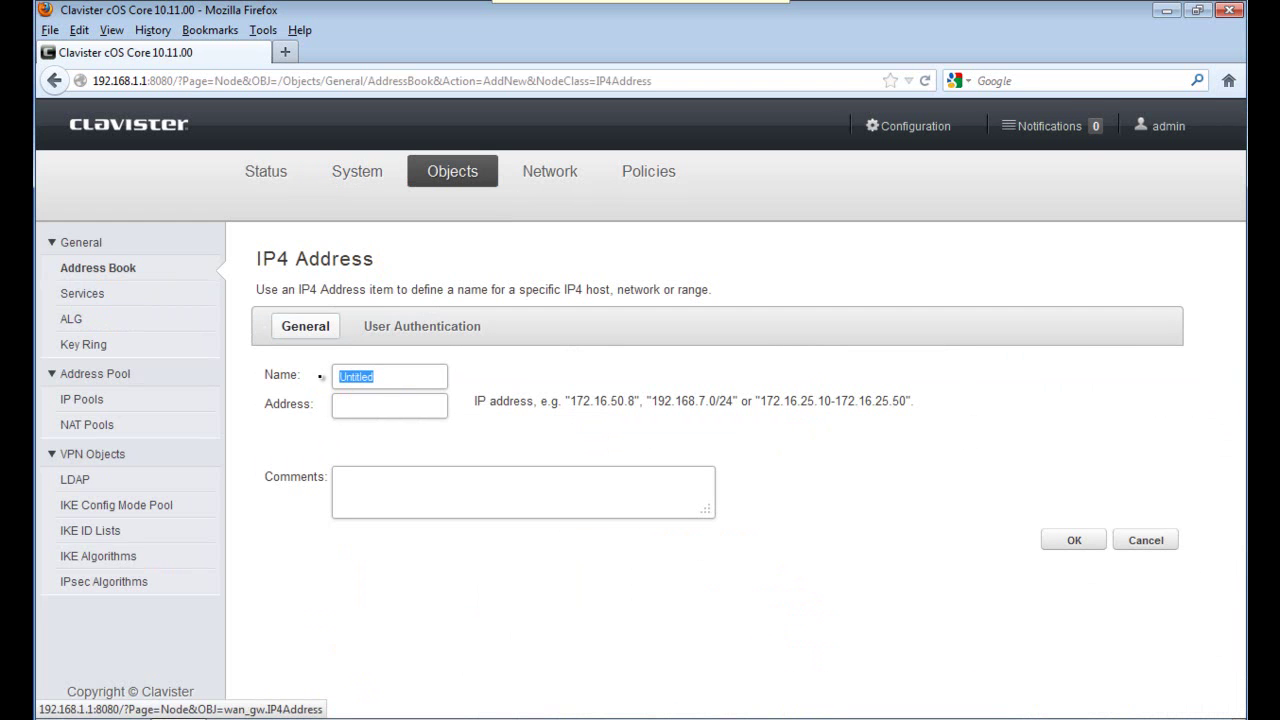
type("R")
key("Down")
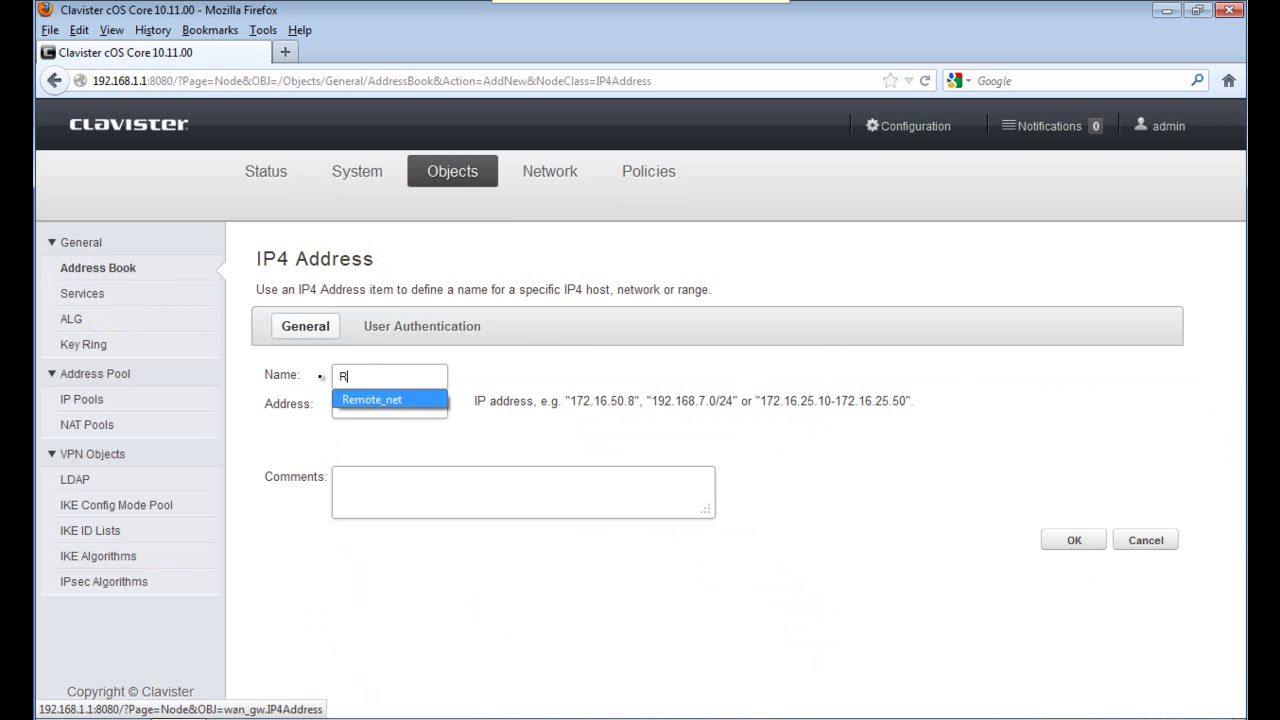
key("Return")
key("Tab")
type("192")
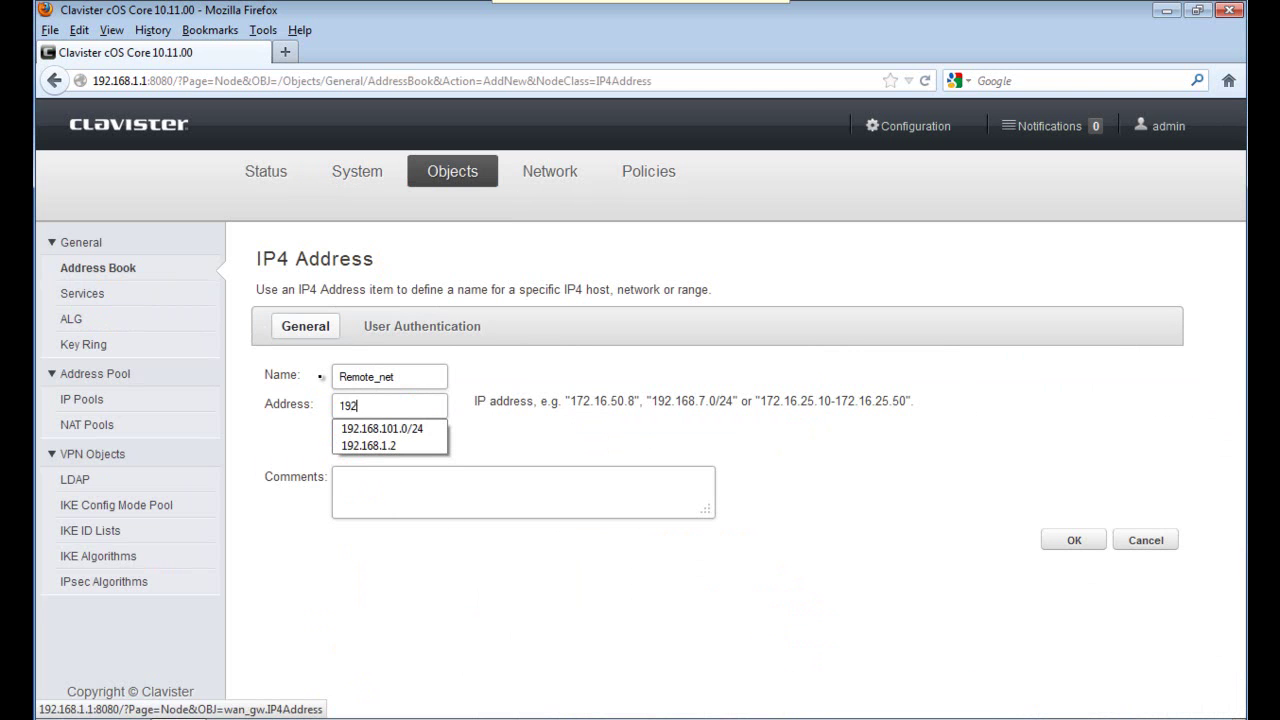
key("Down")
key("Return")
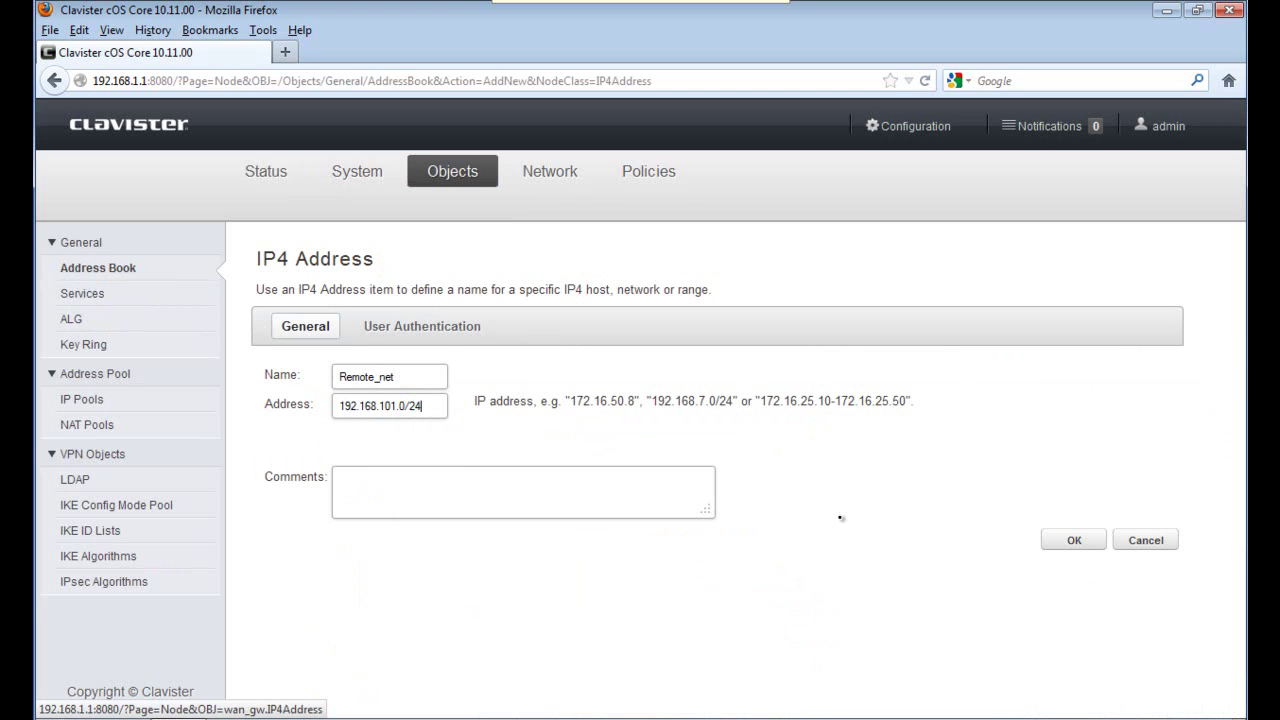
left_click(1070, 541)
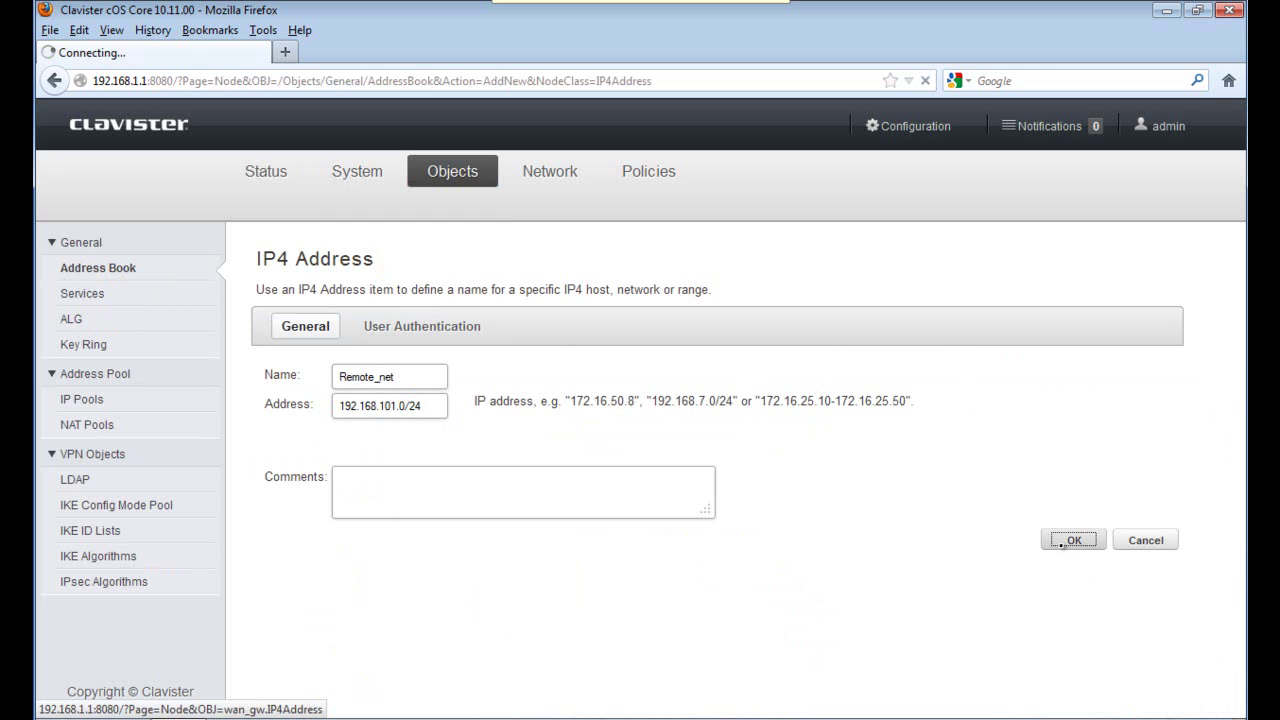
Add a second IP4 address object, Remote_gw, with address 85.30.40.5.
left_click(337, 326)
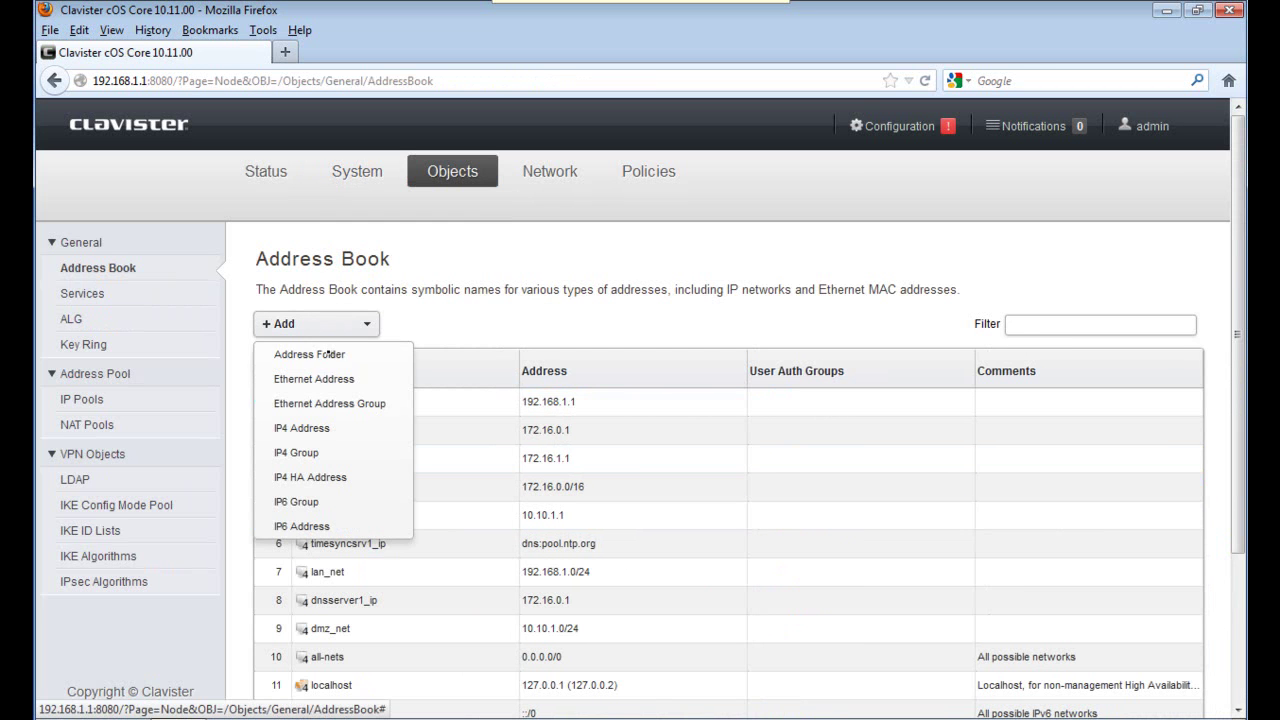
left_click(315, 426)
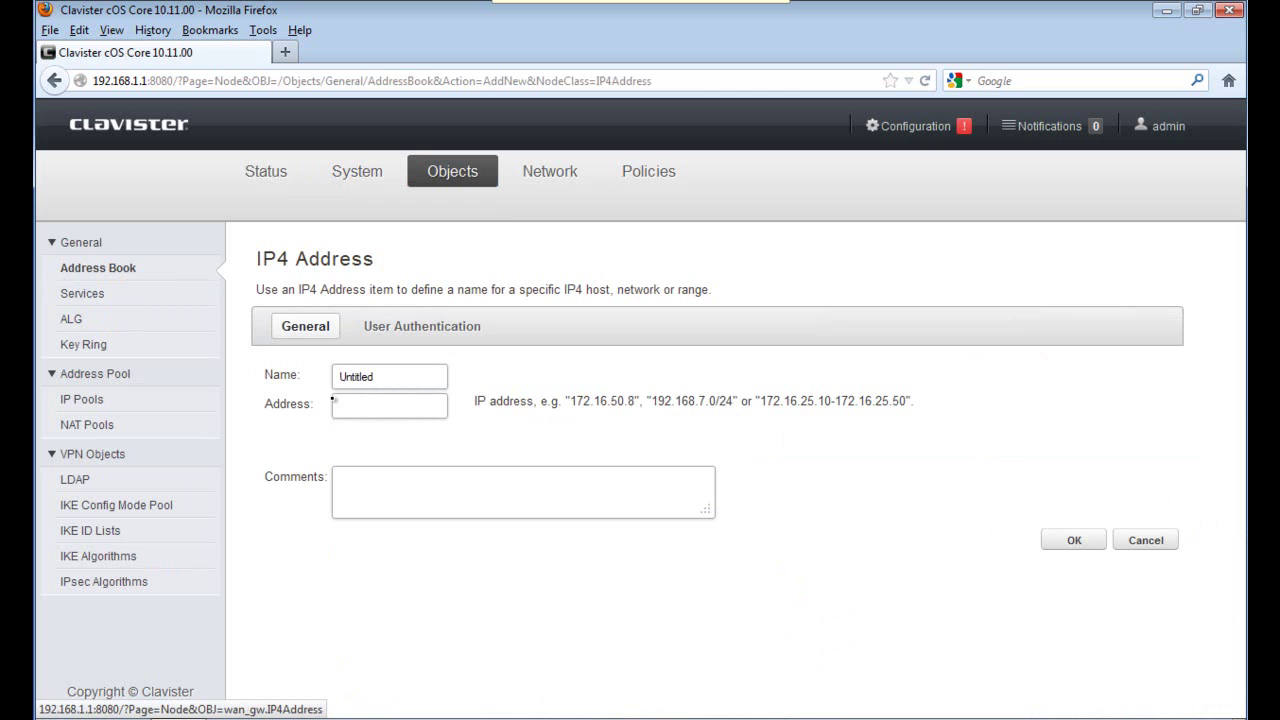
left_click_drag(374, 377, 296, 390)
type("Remot")
type("e_gw")
type("85.30.40.5")
left_click(1080, 545)
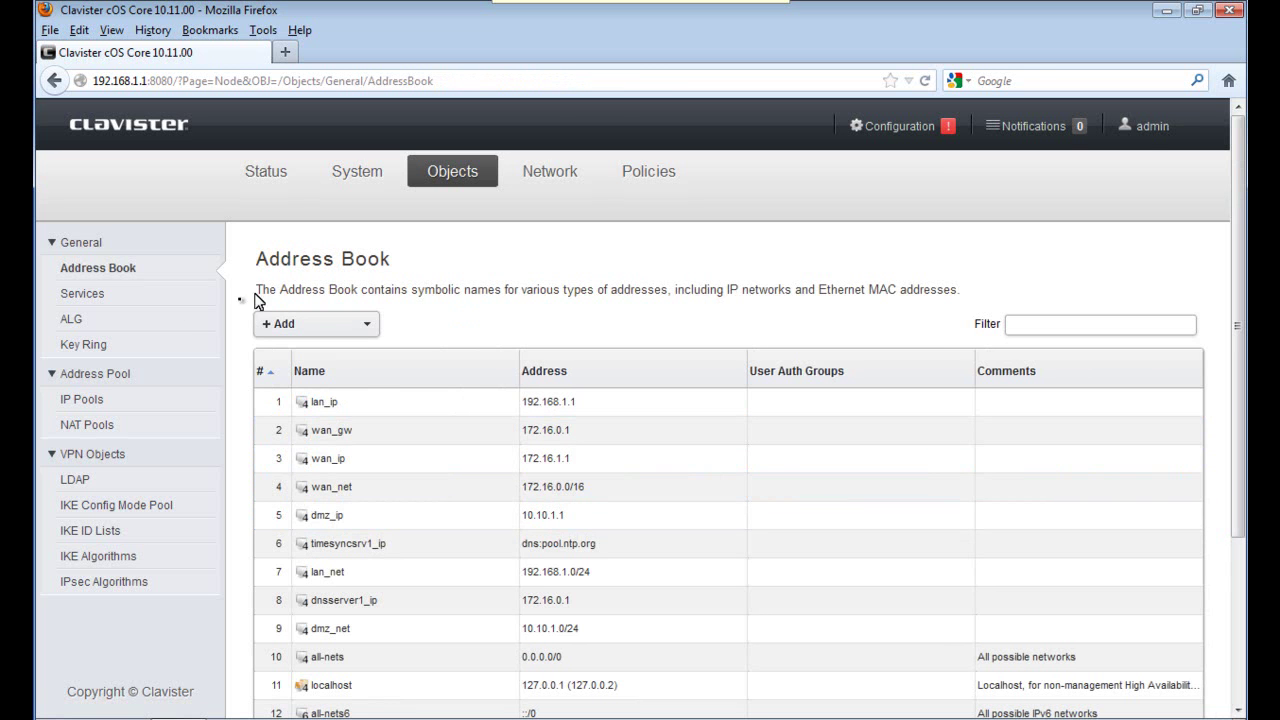
Create the VPN_PSK pre-shared key in the key ring, entering and confirming its shared secret.
left_click(77, 346)
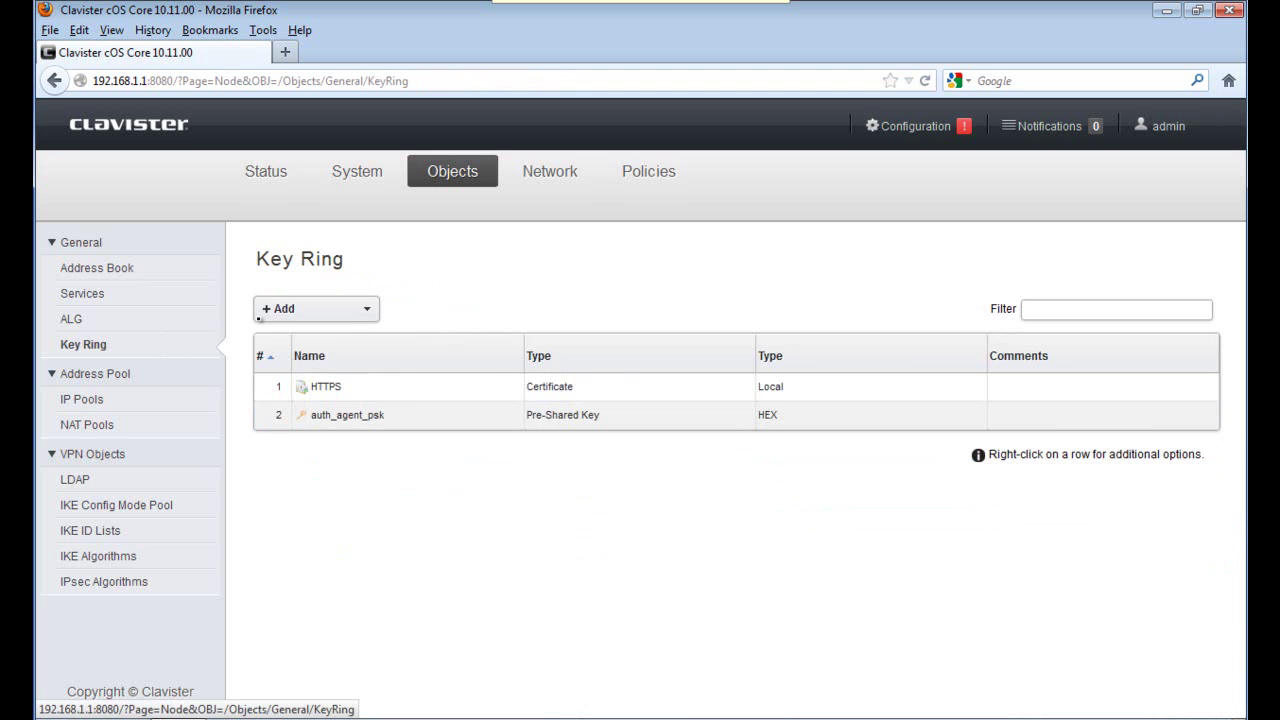
left_click(366, 309)
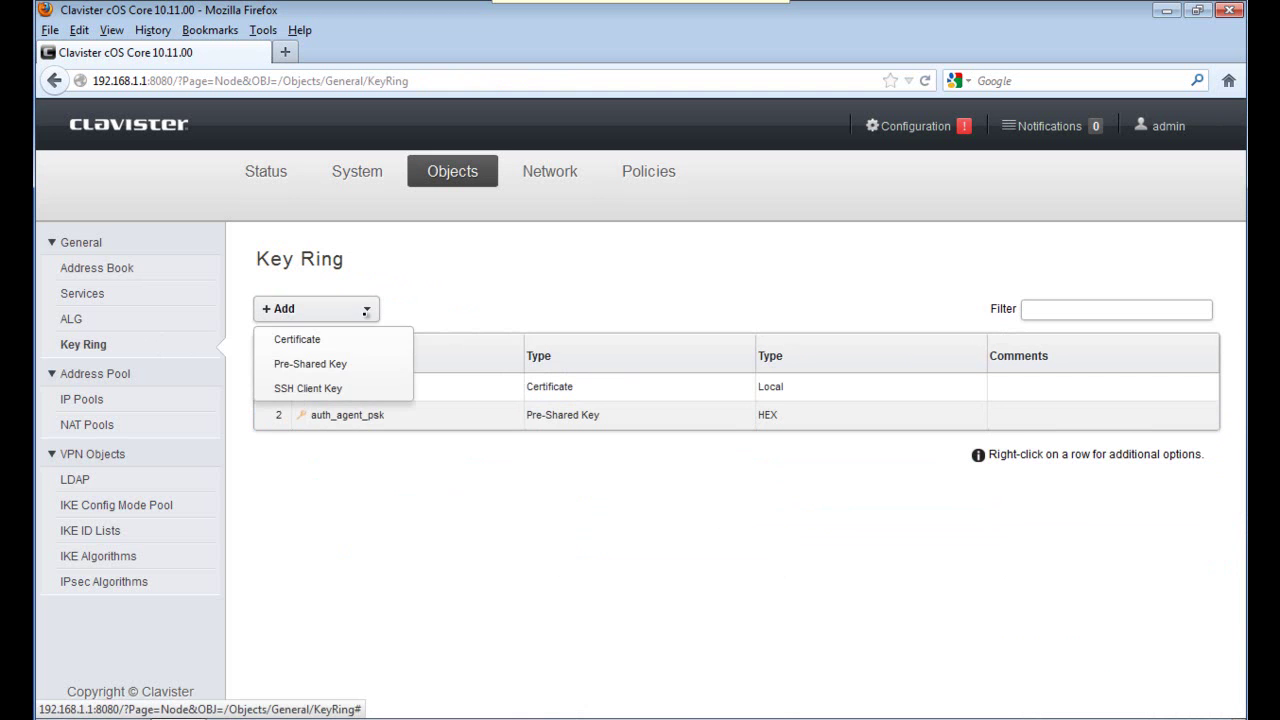
left_click(337, 363)
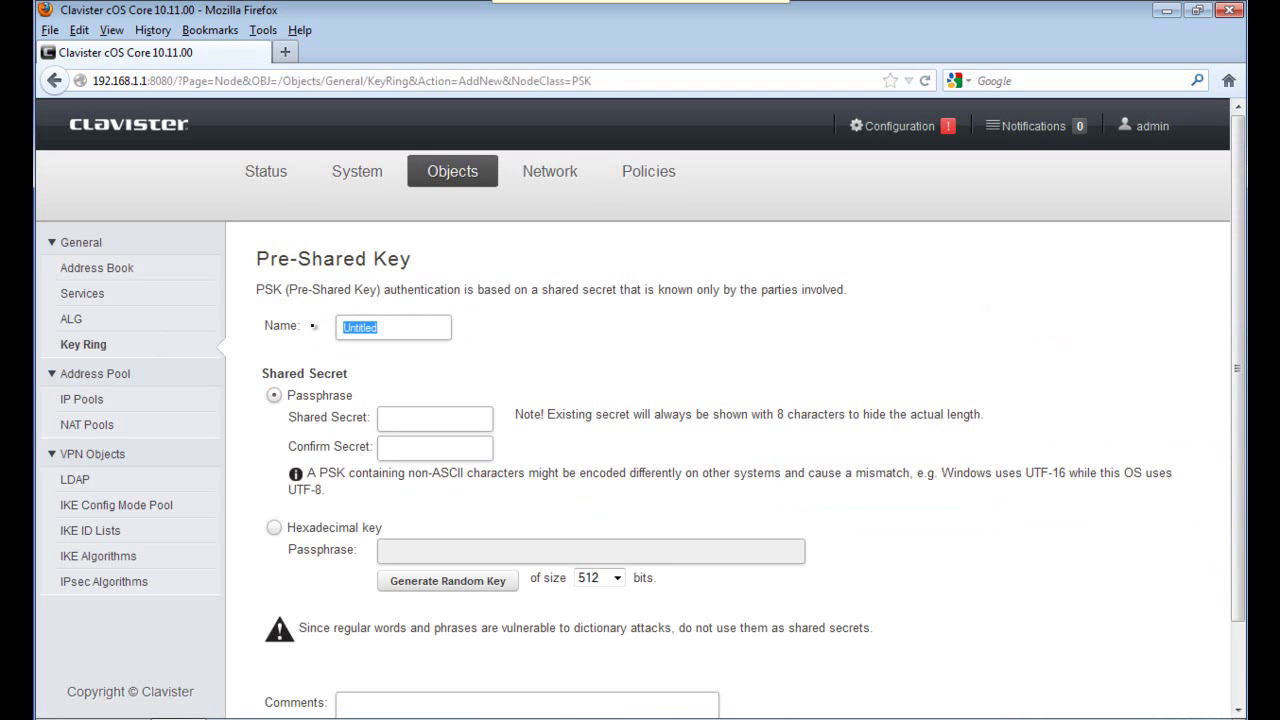
type("VPN_PSK••••••••")
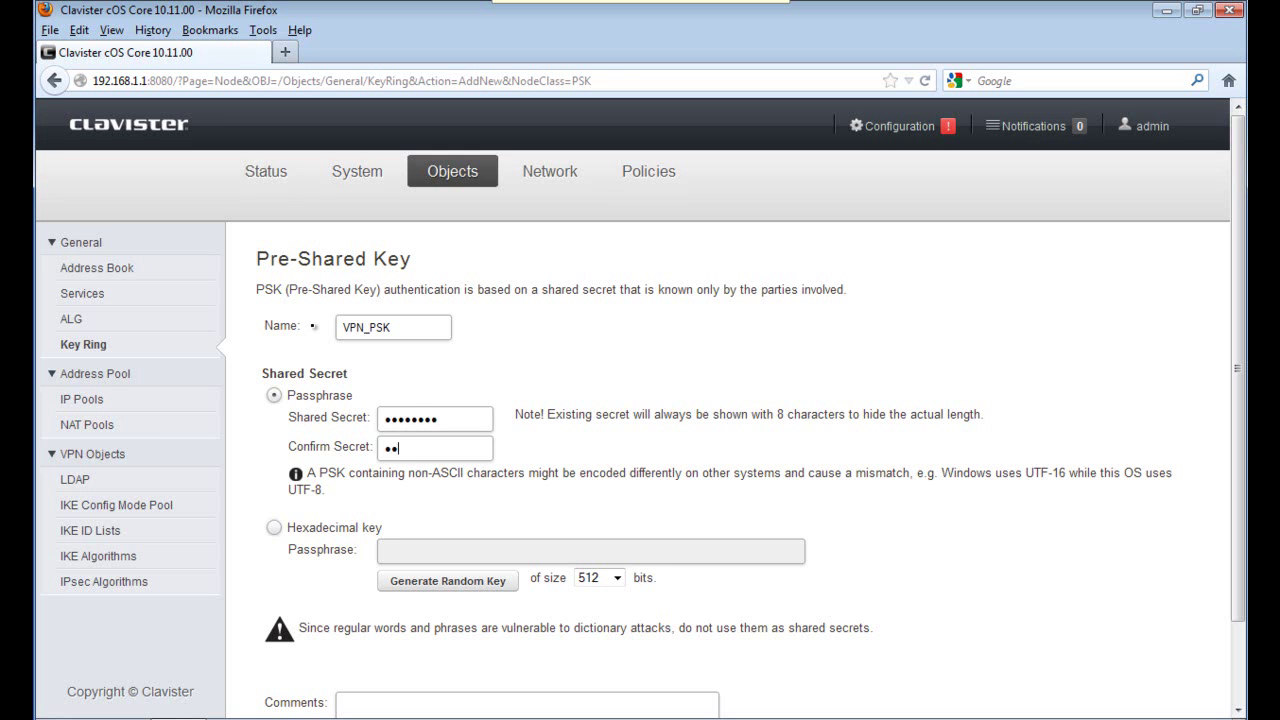
type("••••••")
scroll(1240, 673, "down", 2)
left_click(1062, 677)
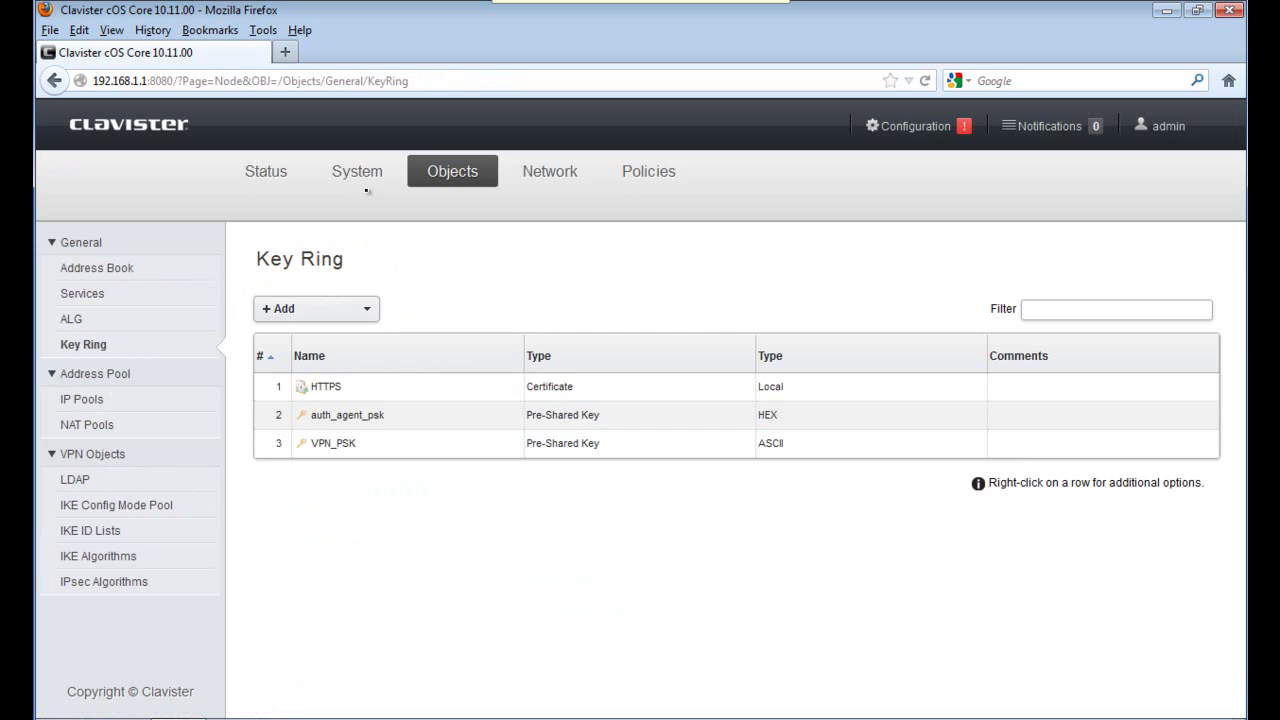
Save IKE algorithm set IKE_AES with AES enabled at 256-bit preferred and minimum key size.
left_click(86, 556)
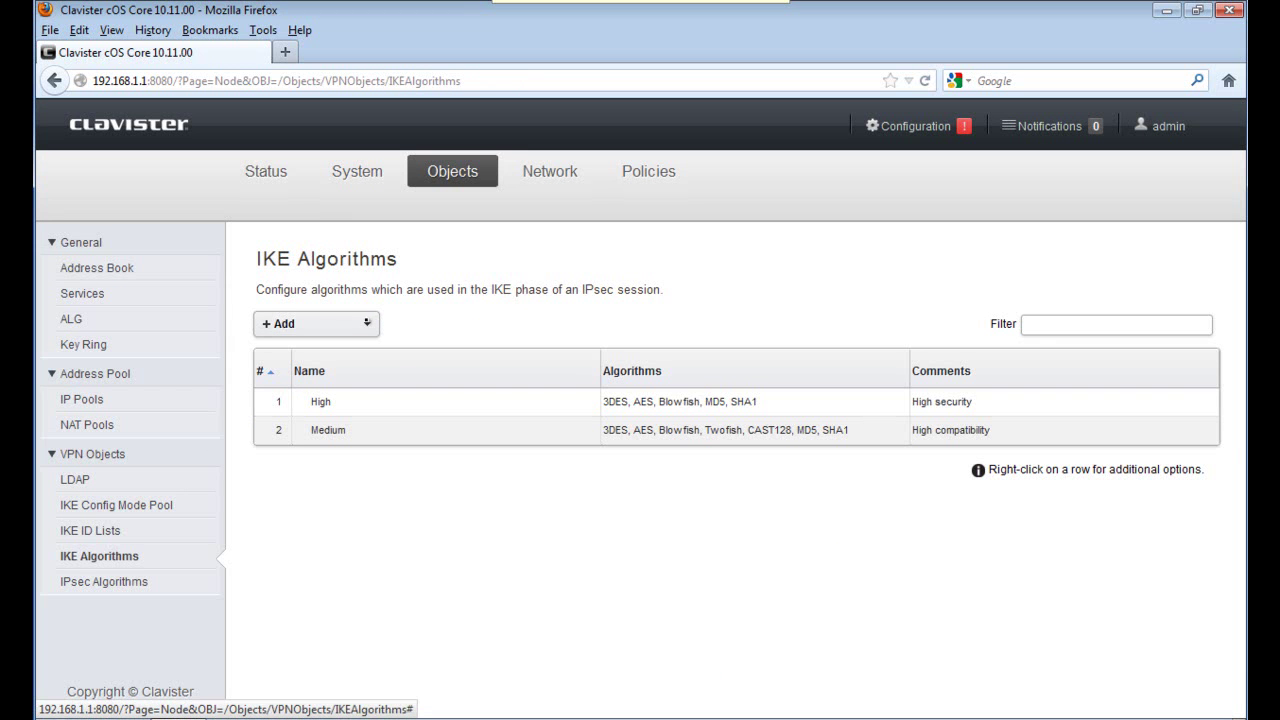
left_click(367, 323)
left_click(331, 352)
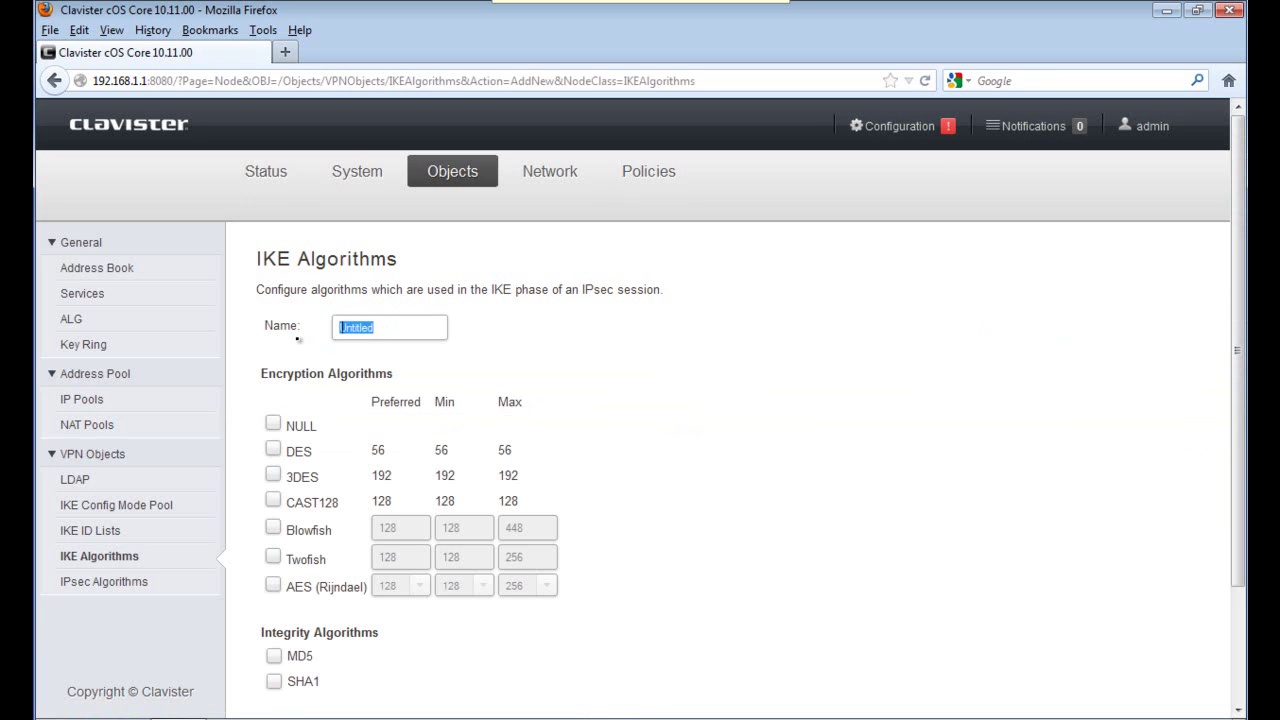
type("IEK")
key("BackSpace")
key("BackSpace")
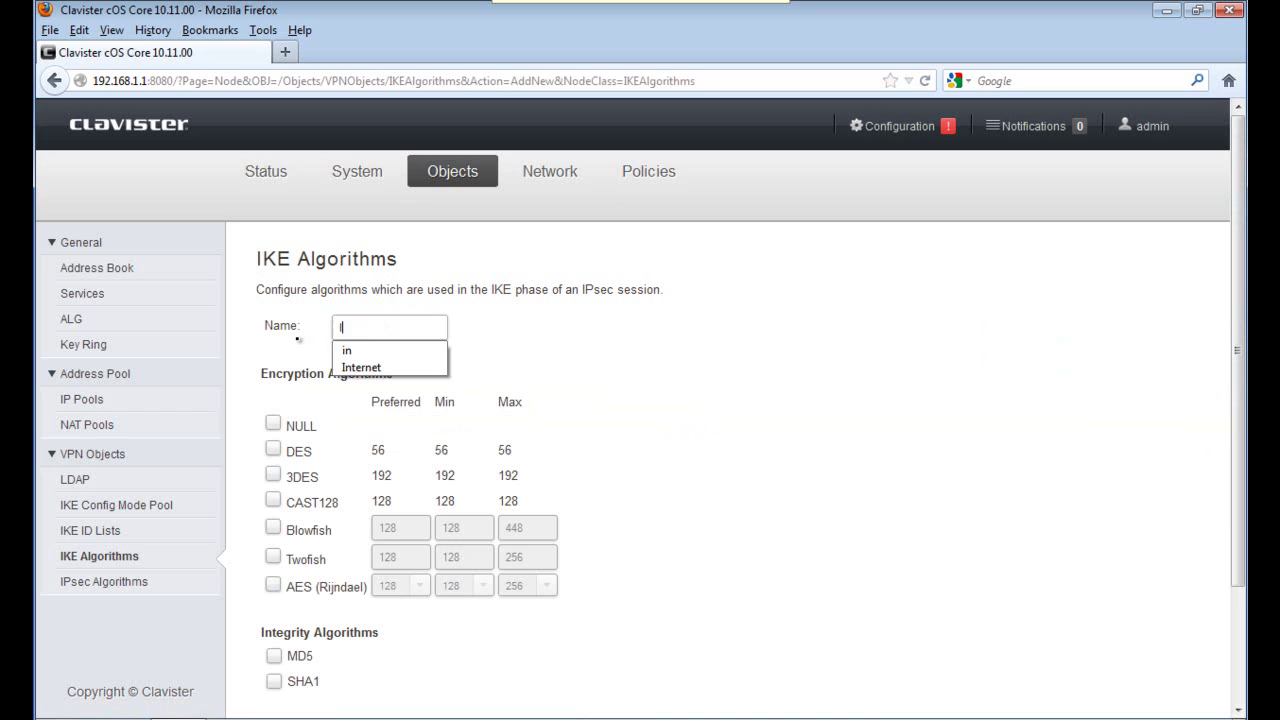
type("KE_AES")
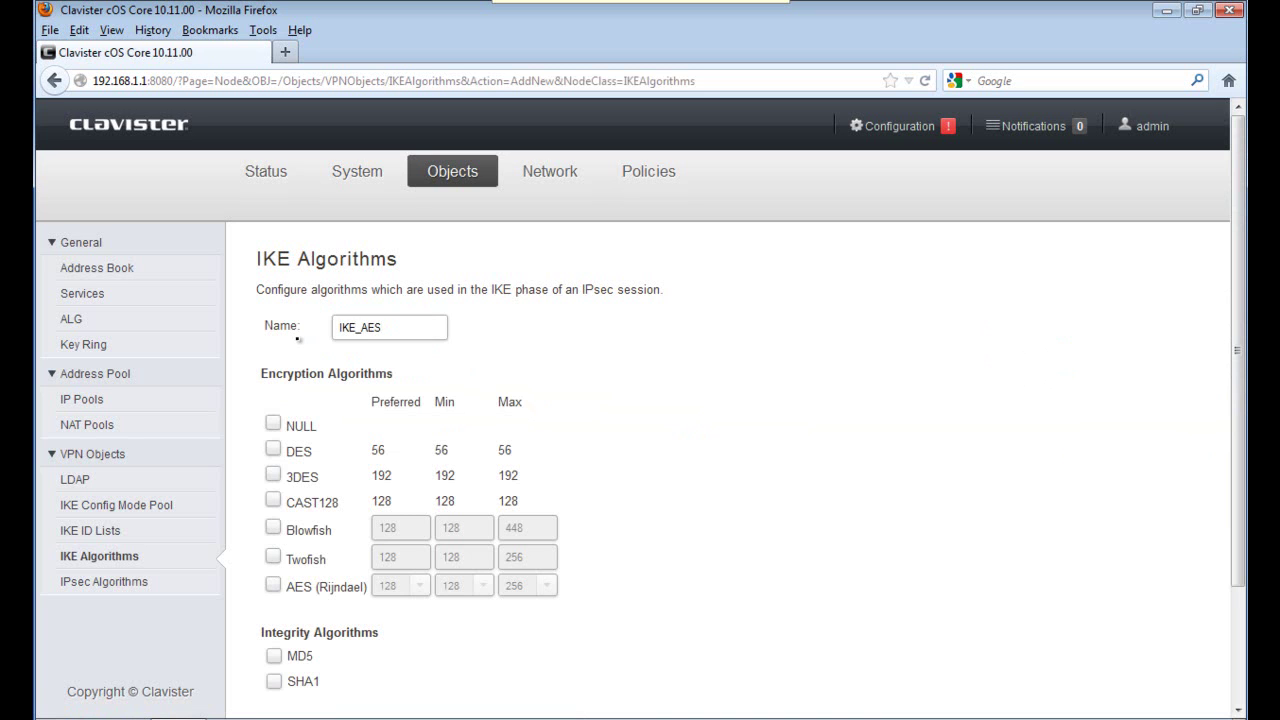
left_click(279, 588)
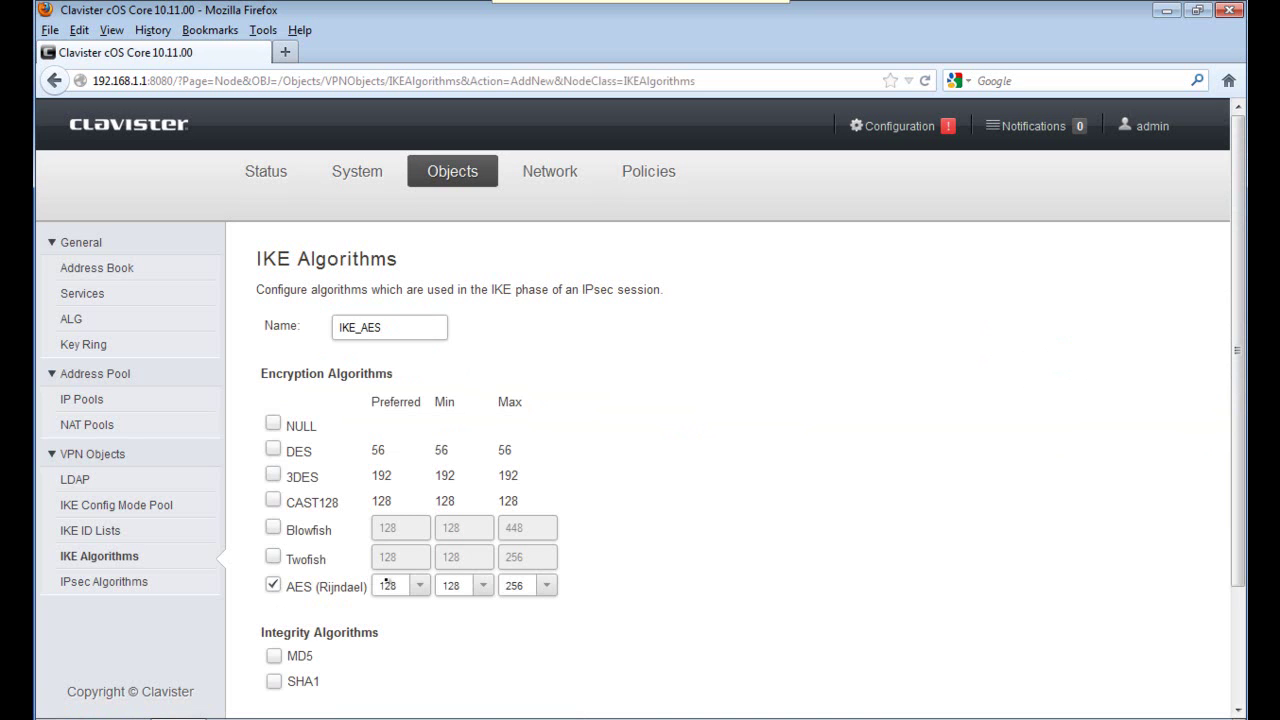
left_click(418, 586)
left_click(440, 687)
left_click(482, 586)
left_click(462, 689)
scroll(1222, 642, "down", 3)
left_click(1068, 680)
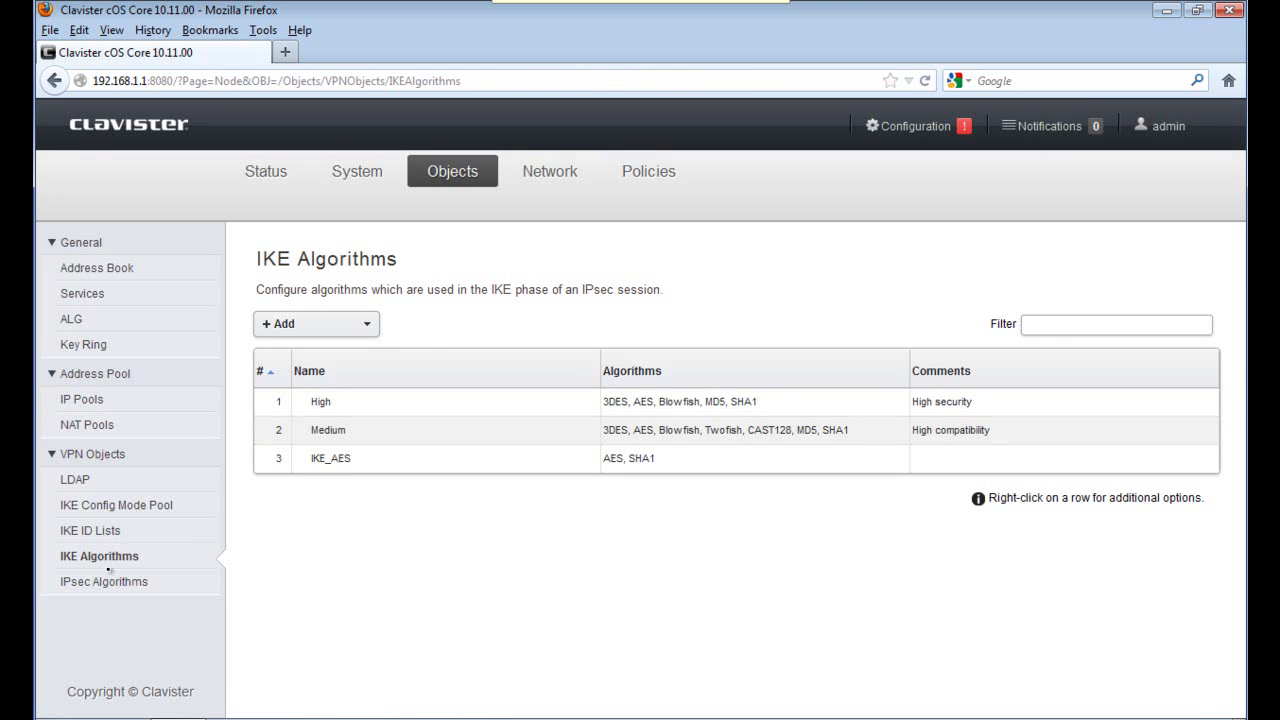
Create IPsec_AES with AES at 256-bit preferred and minimum key size plus SHA1 integrity.
left_click(104, 581)
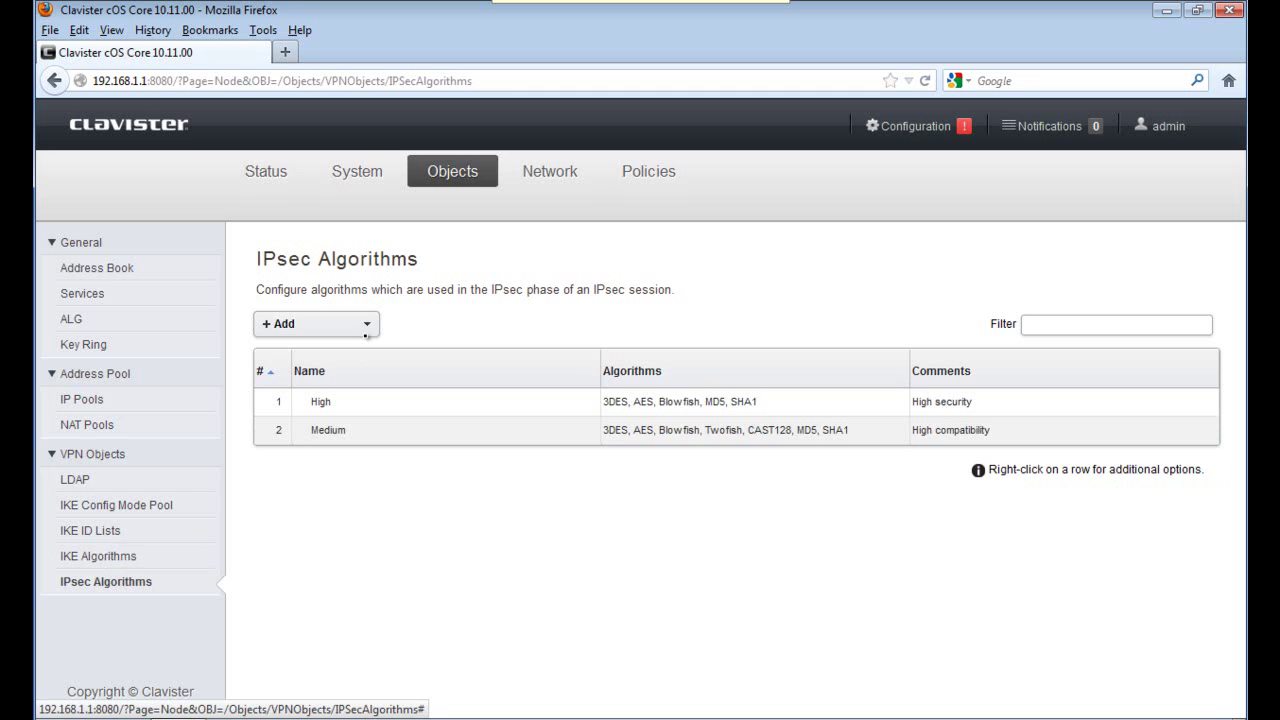
left_click(367, 325)
left_click(357, 356)
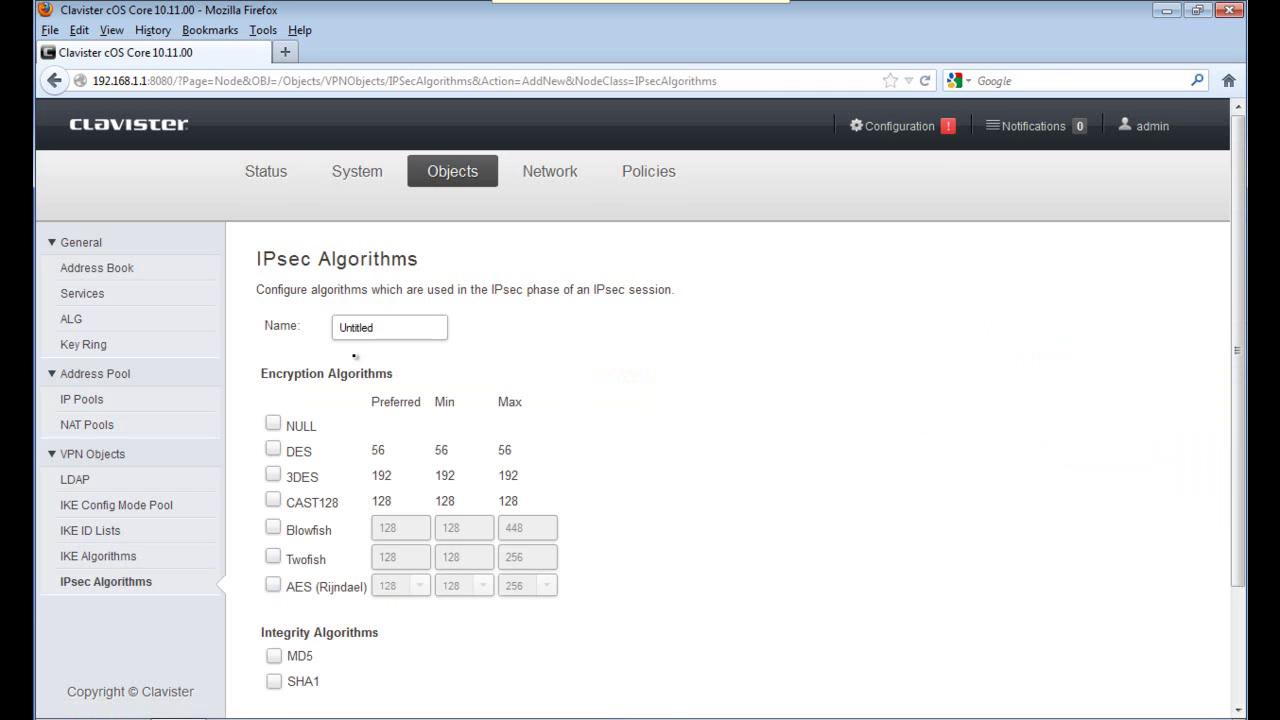
left_click_drag(394, 336, 289, 343)
type("IP")
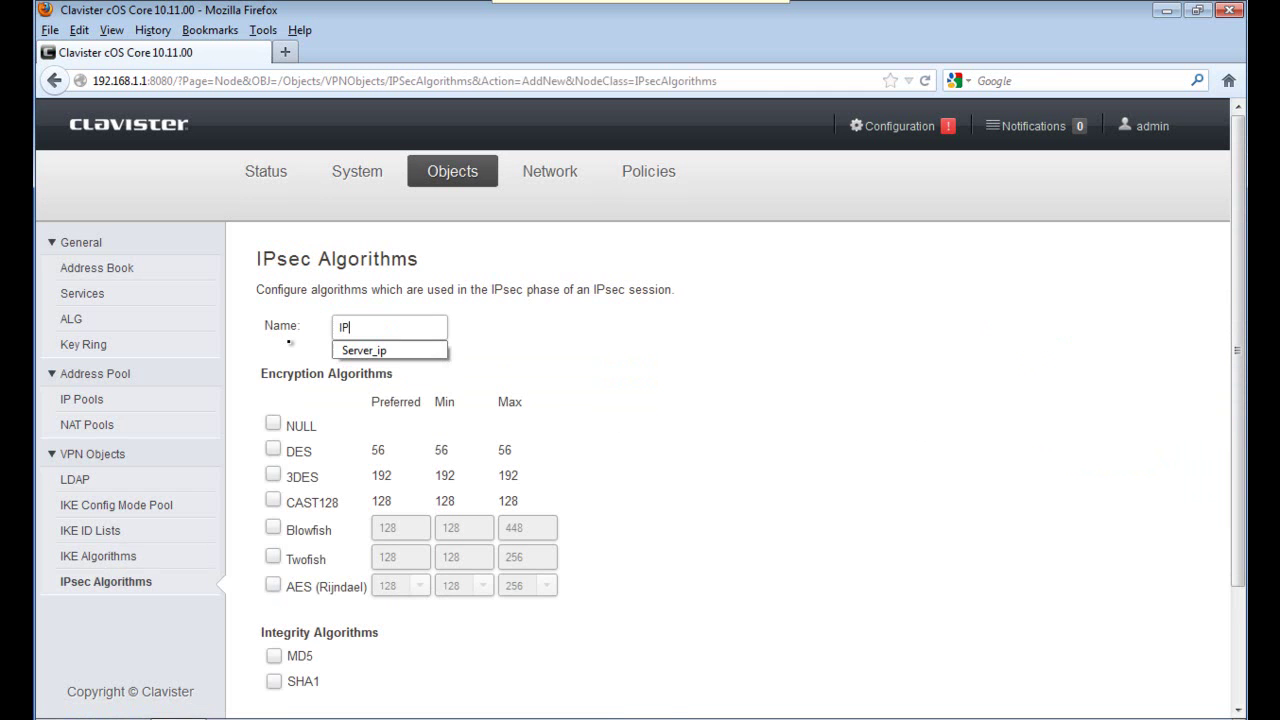
type("sec_AES")
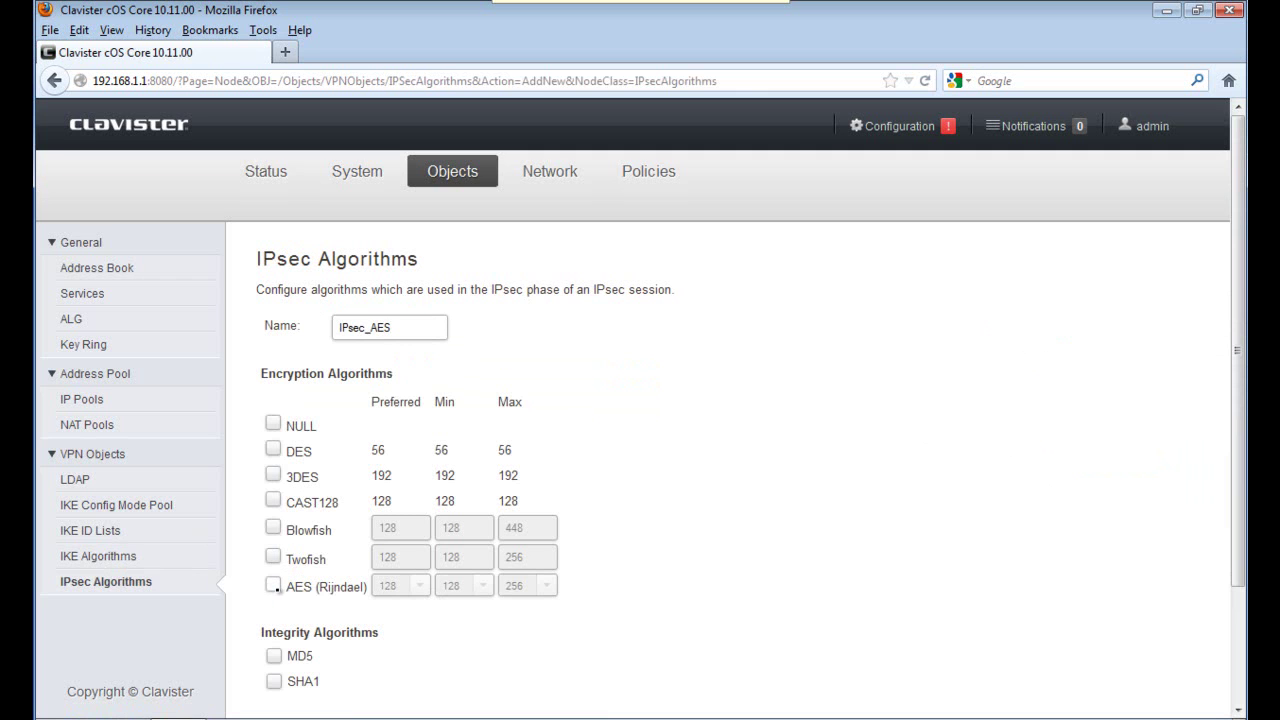
left_click(276, 587)
left_click(419, 585)
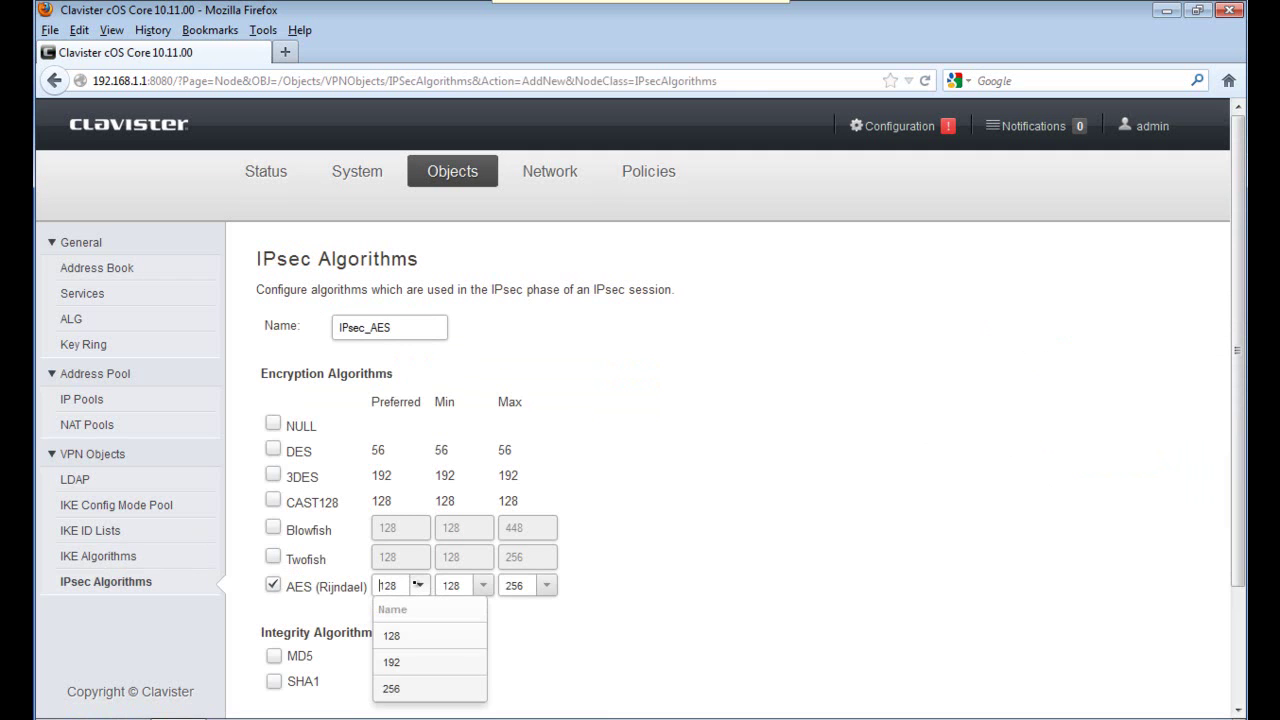
left_click(406, 688)
left_click(483, 585)
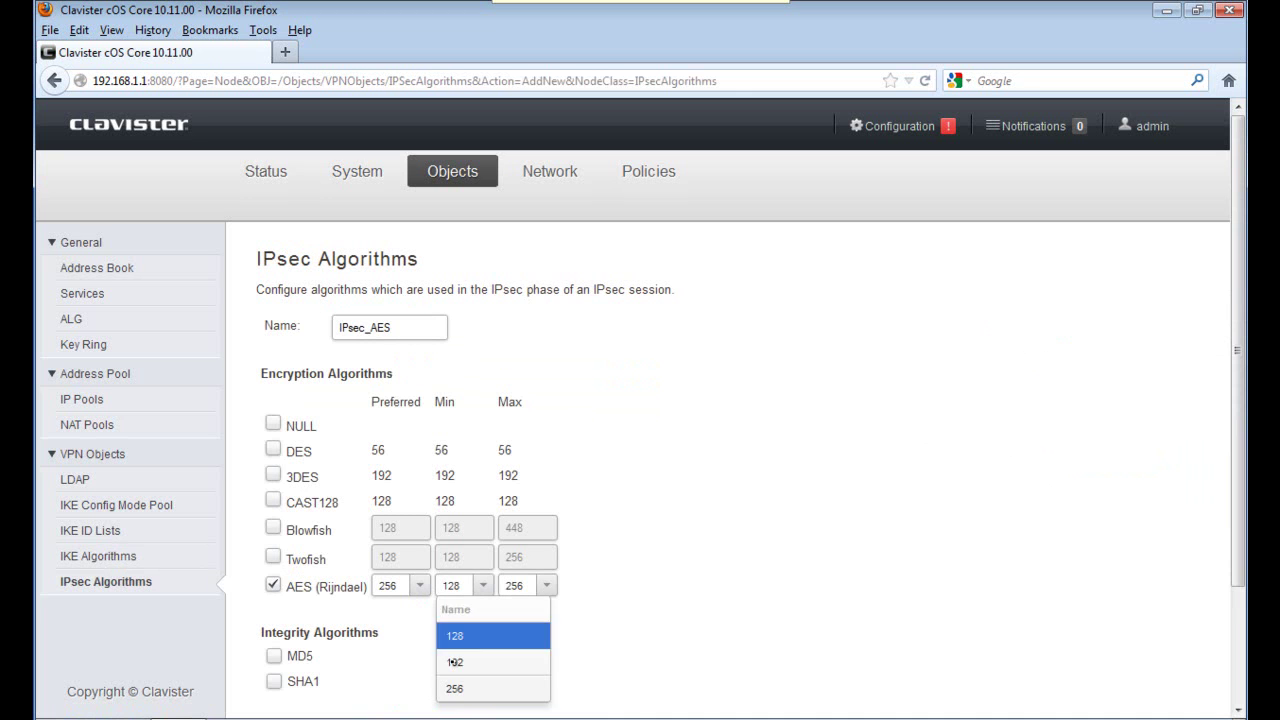
left_click(450, 688)
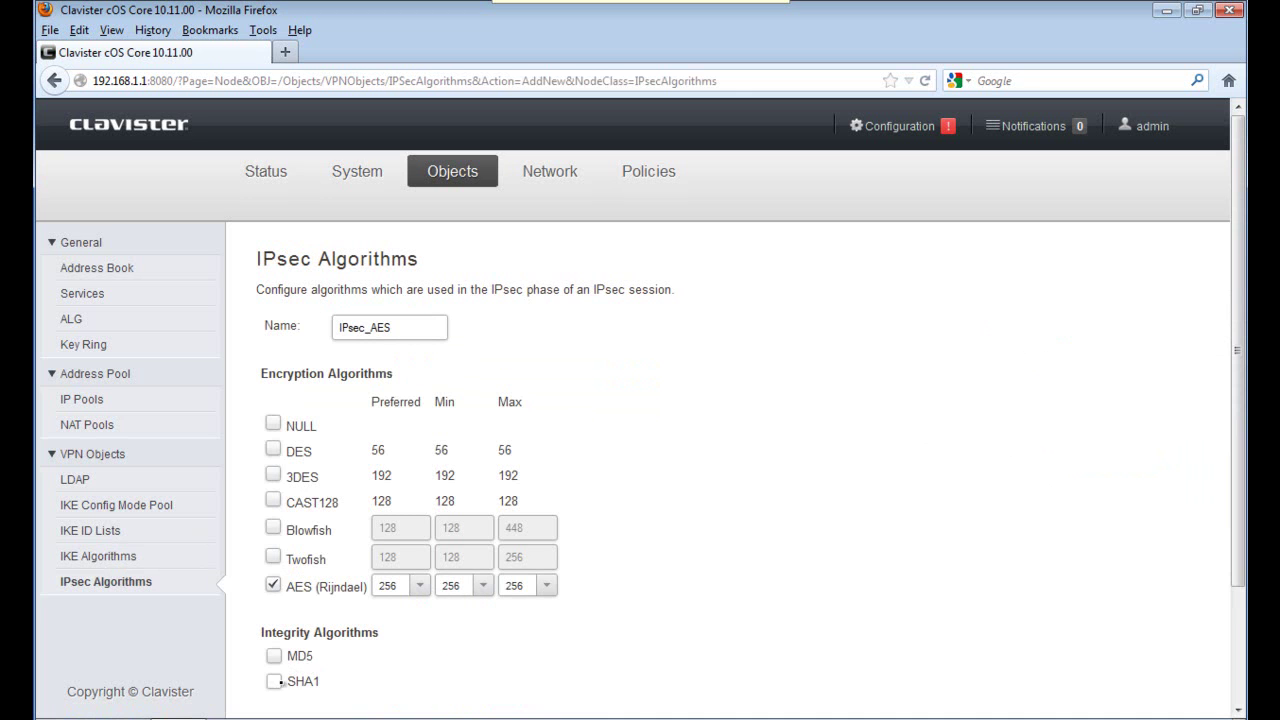
left_click(274, 681)
scroll(1238, 625, "down", 2)
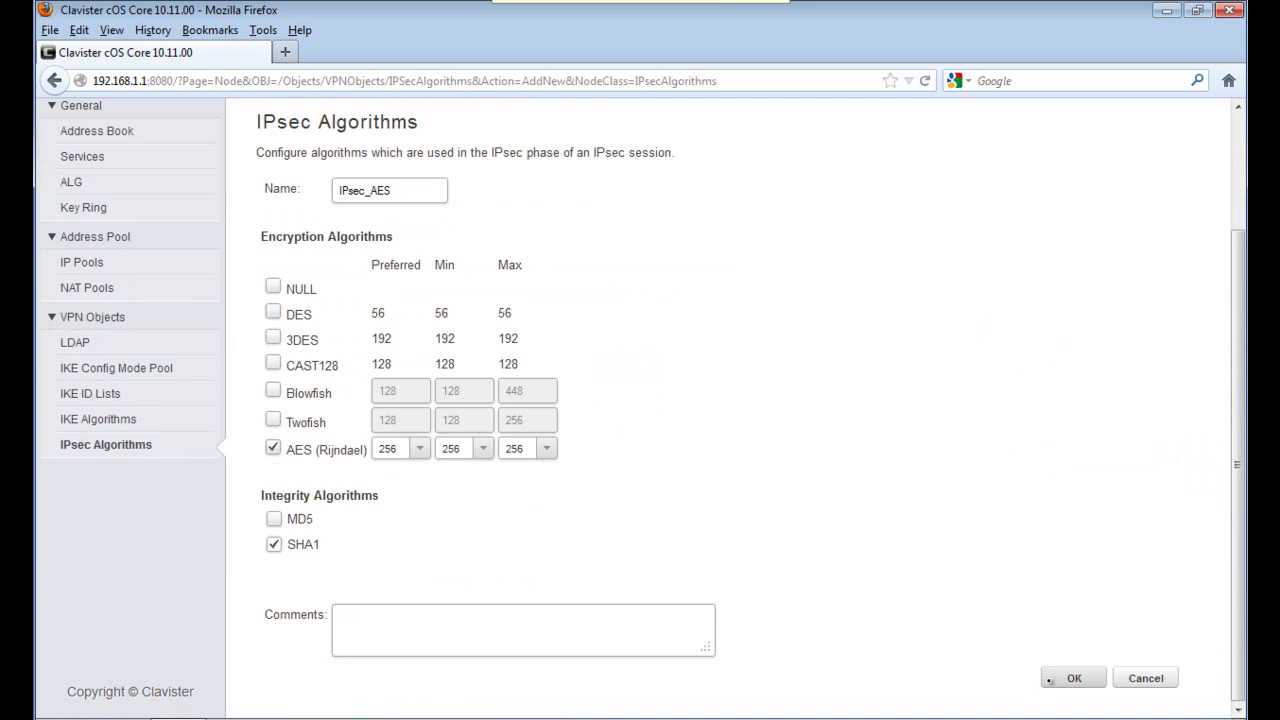
left_click(1049, 680)
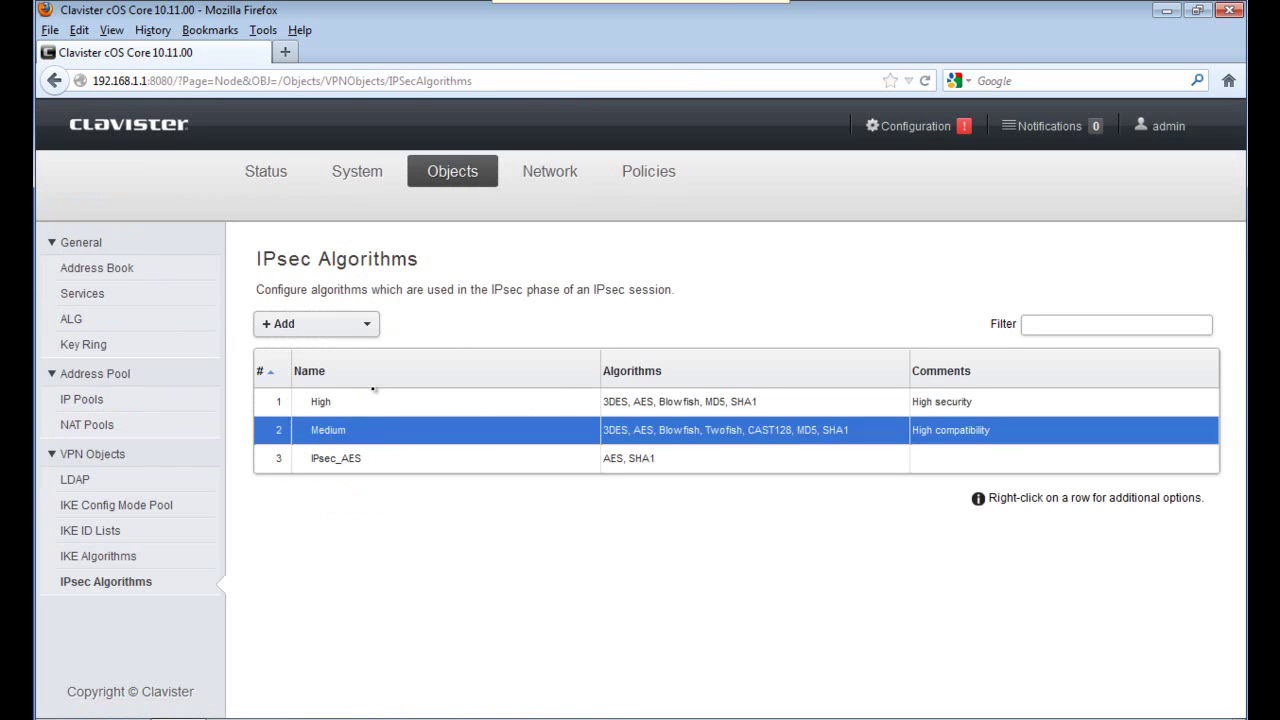
Start a new IPsec tunnel named My_IPsec with lan_net as the local network.
left_click(548, 171)
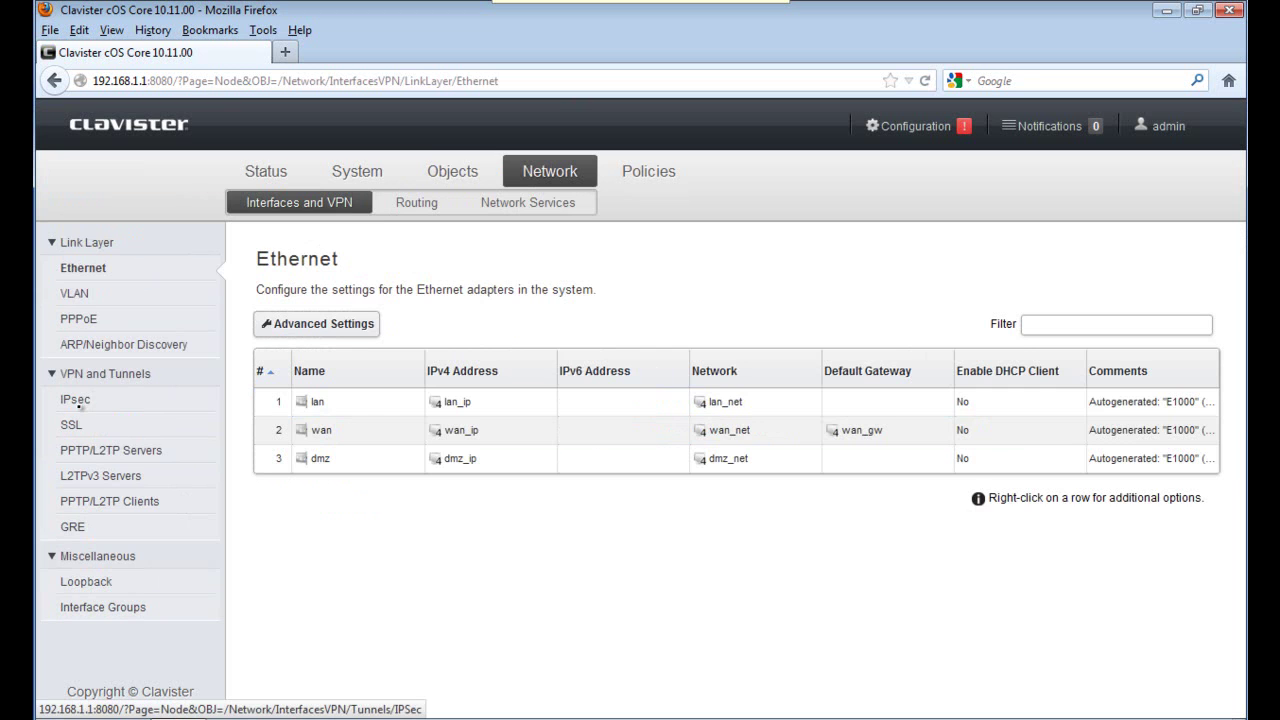
left_click(80, 403)
left_click(333, 326)
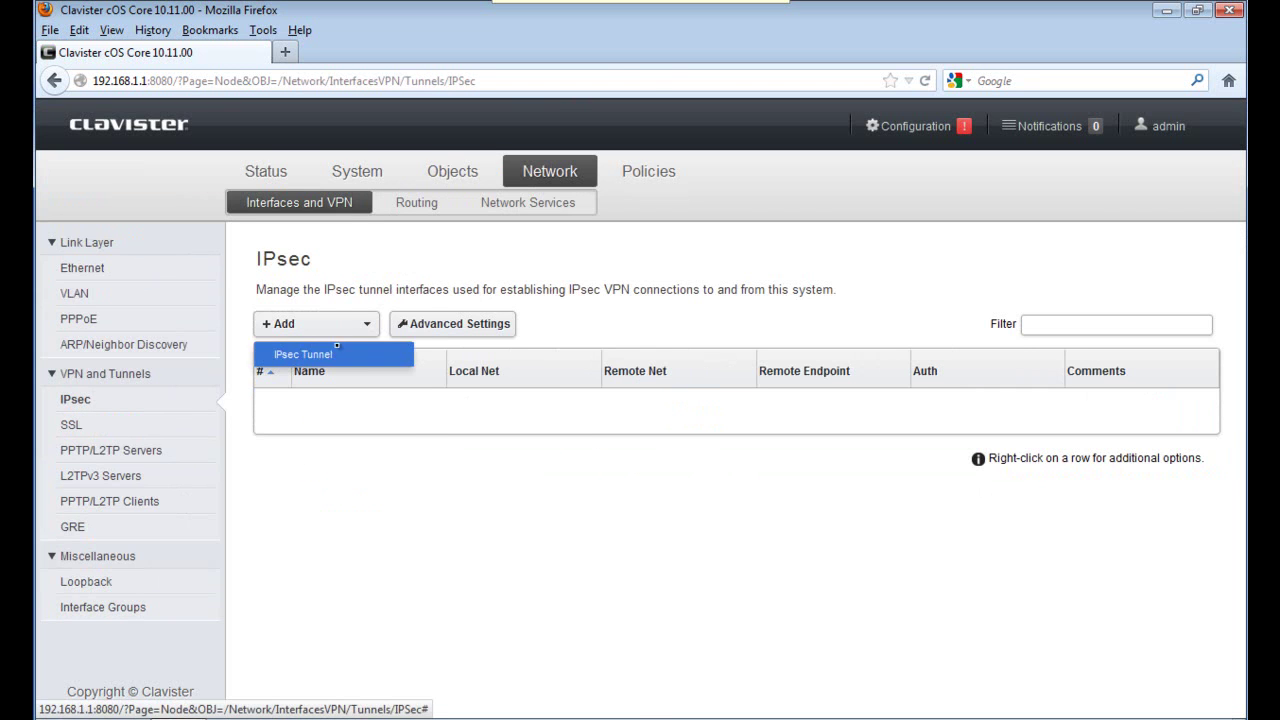
left_click(340, 352)
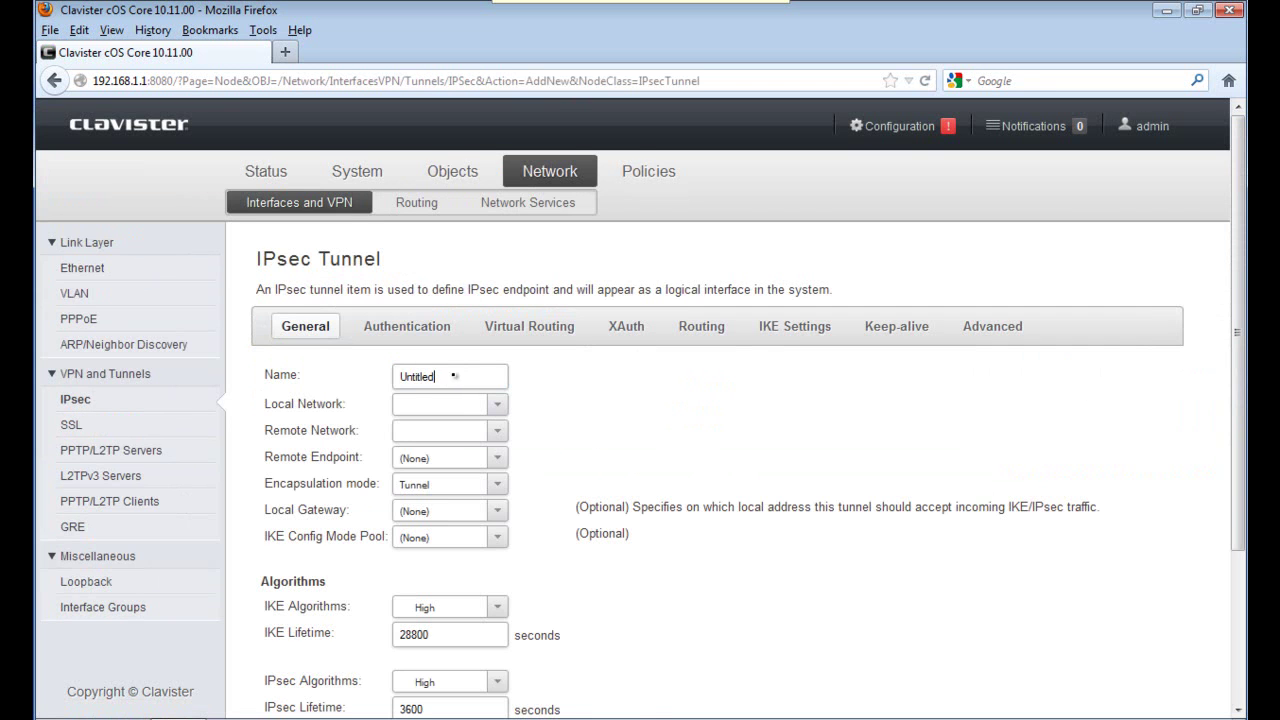
left_click_drag(454, 376, 351, 382)
type("My")
type("lan_net")
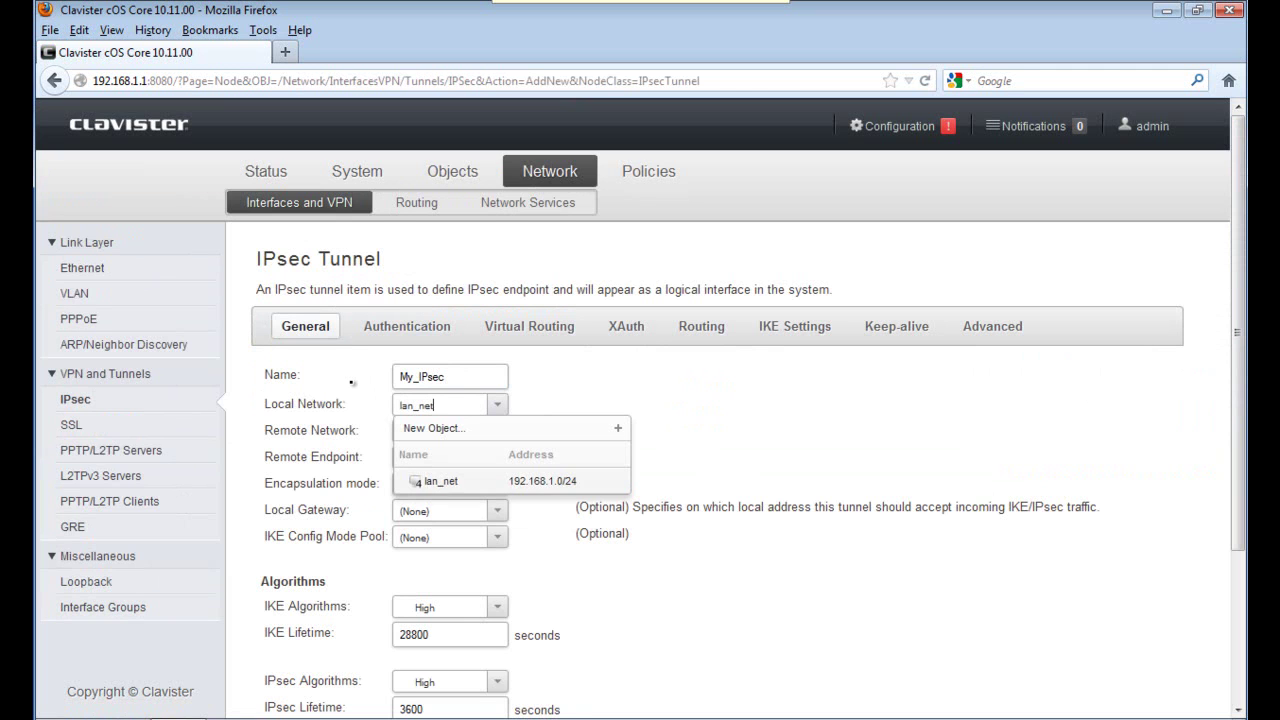
key("Down")
key("Down")
key("Down")
key("Return")
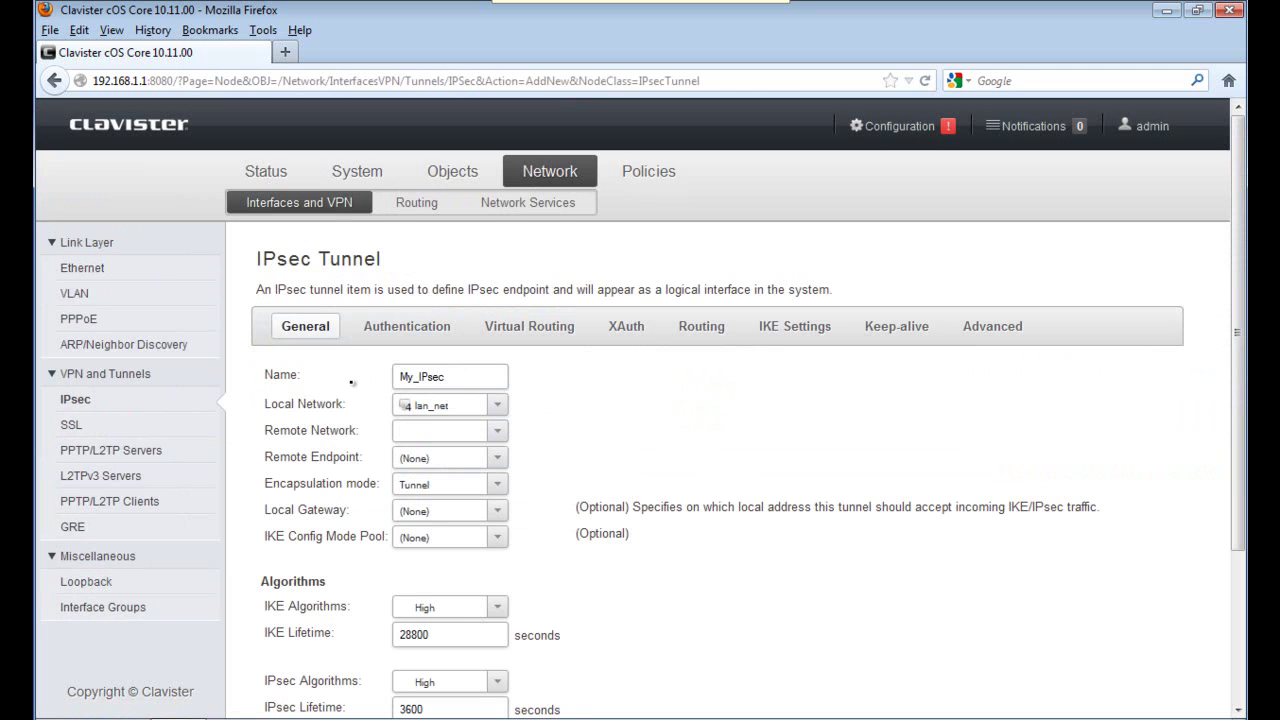
Set the tunnel's remote network to Remote_net and its remote endpoint to Remote_gw.
type("Rem")
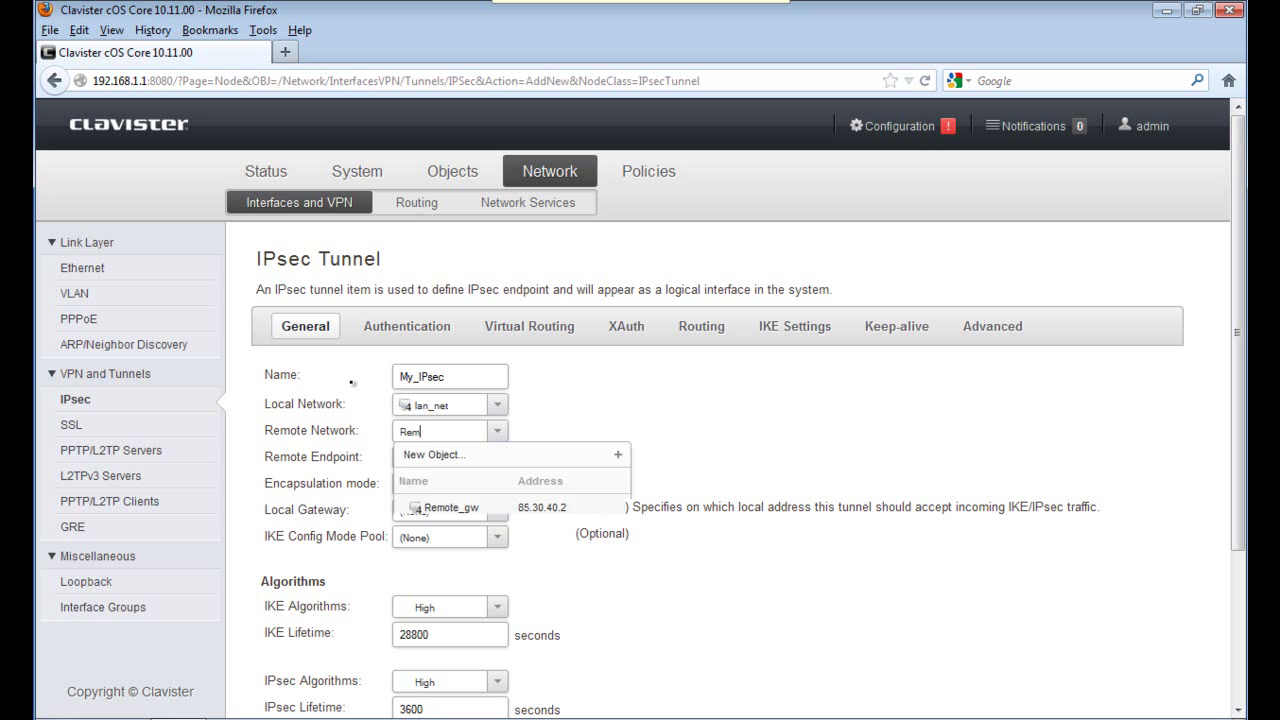
key("Down")
key("Down")
key("Down")
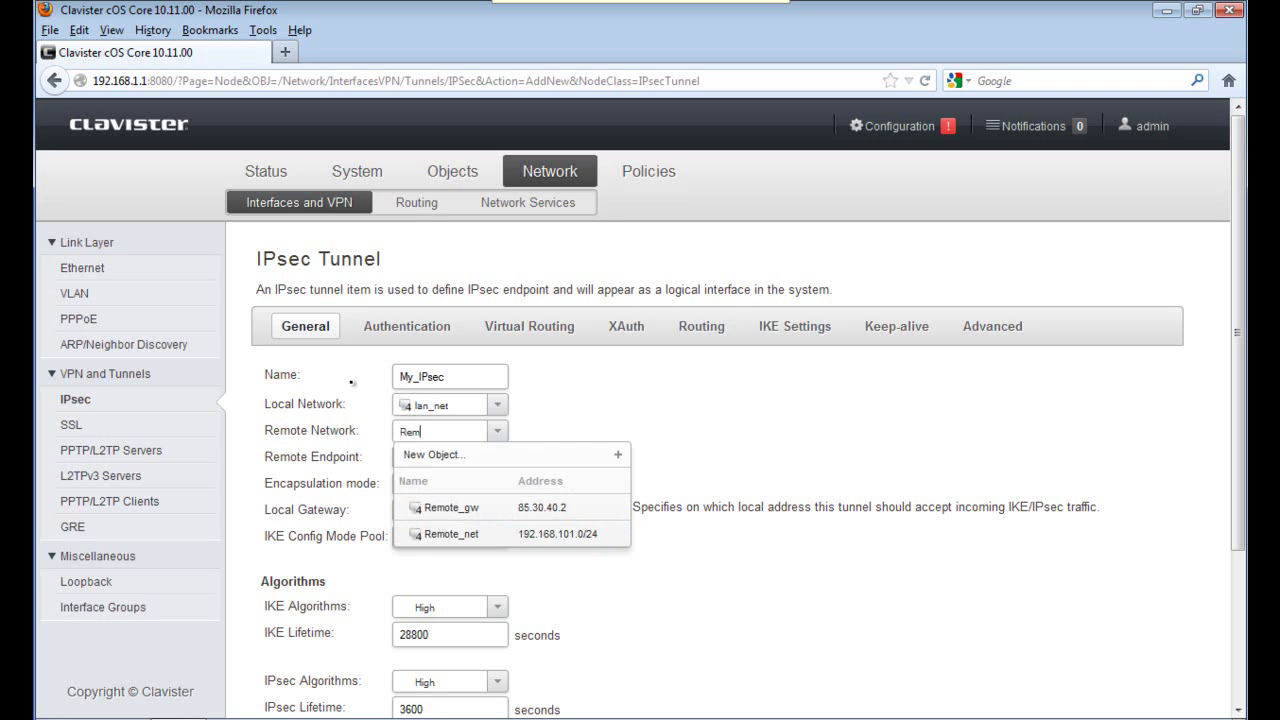
key("Down")
key("Return")
key("Tab")
type("Rem")
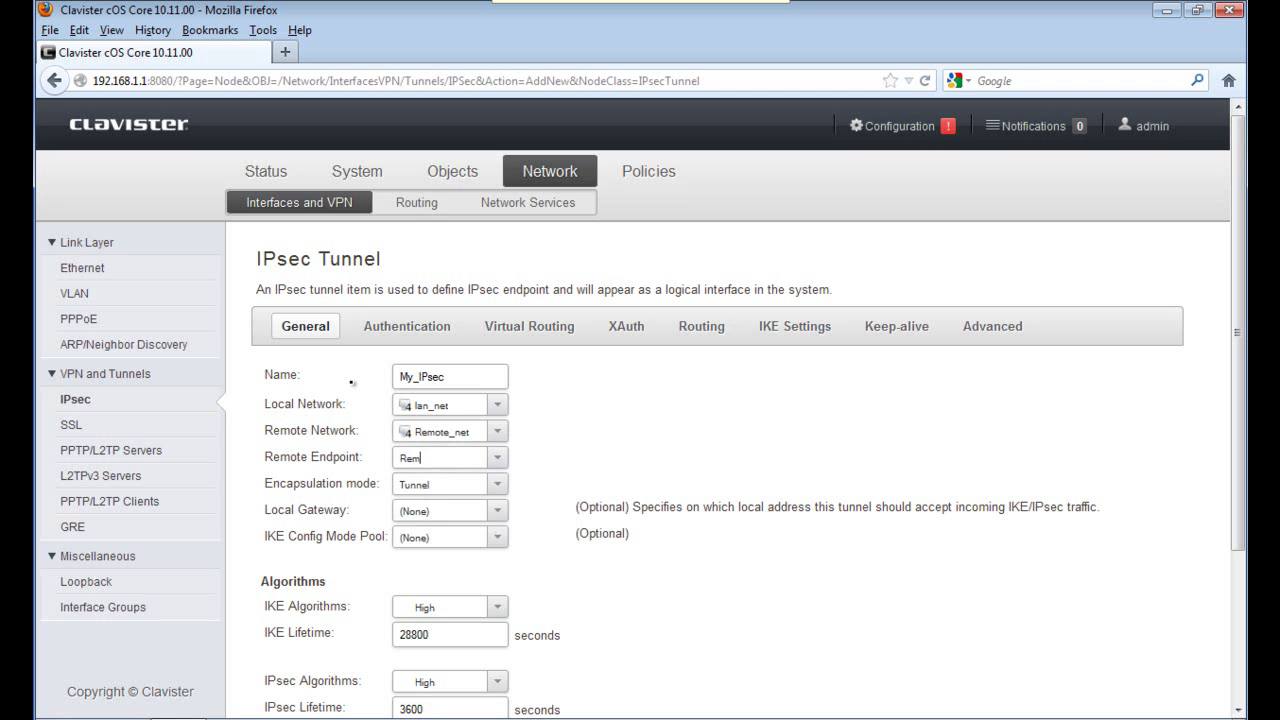
key("Down")
key("Down")
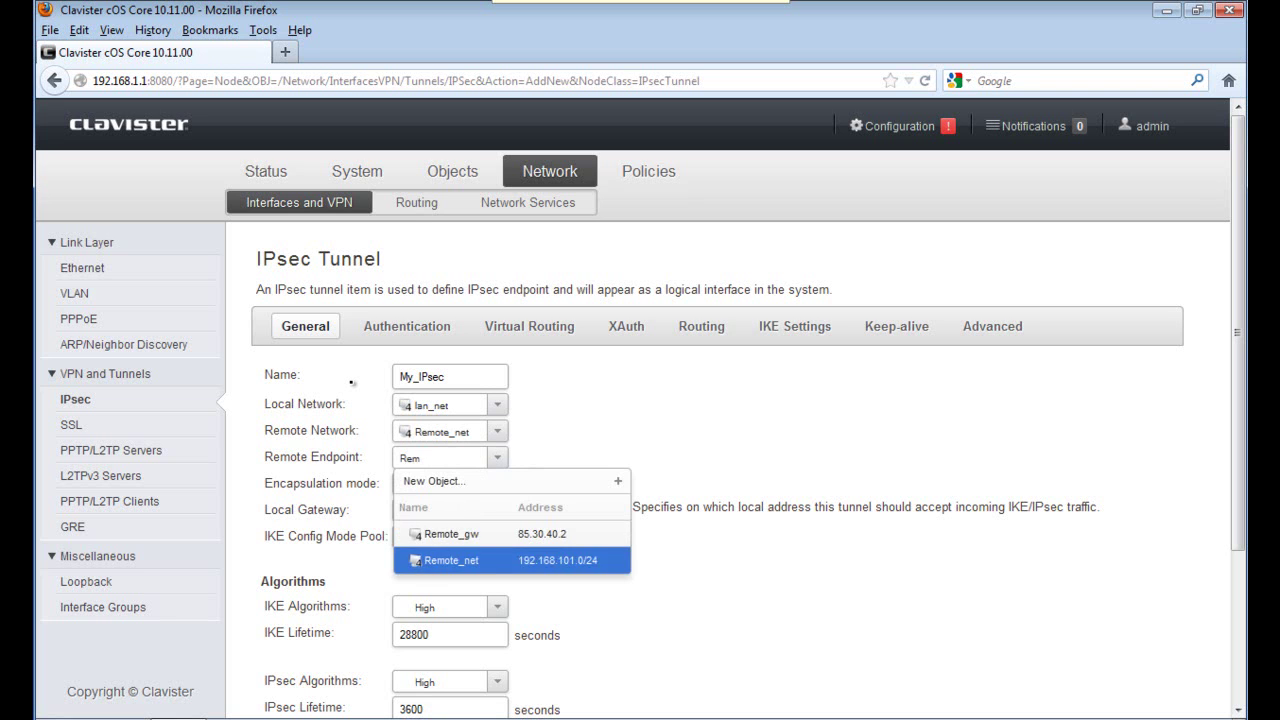
key("Up")
key("Return")
key("Tab")
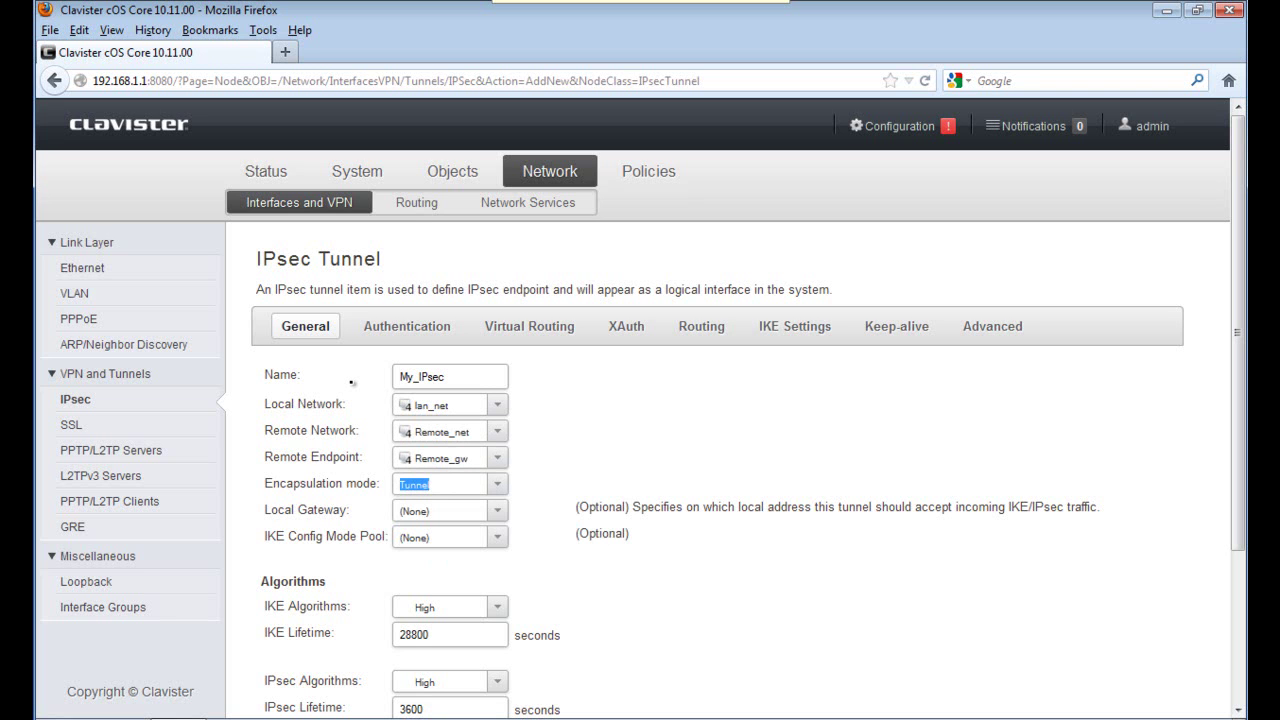
Use IKE_AES as the tunnel's IKE algorithms with a 7800-second IKE lifetime.
left_click(497, 607)
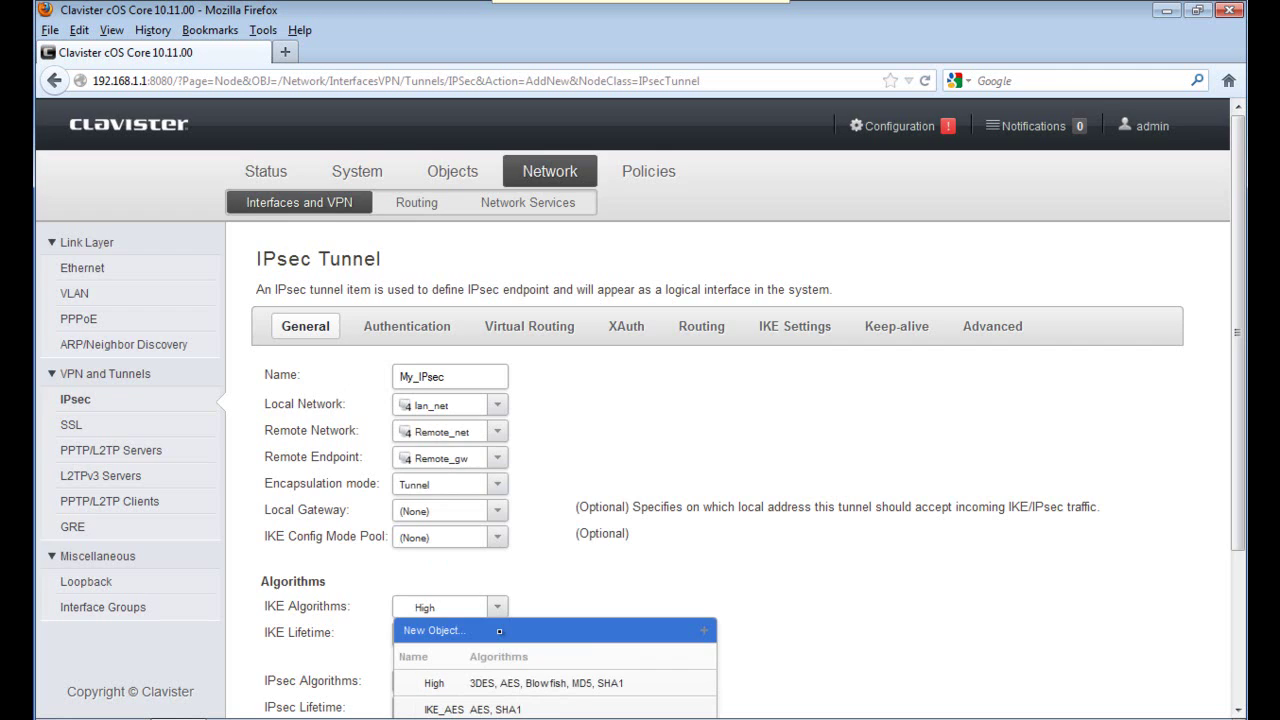
scroll(499, 631, "down", 3)
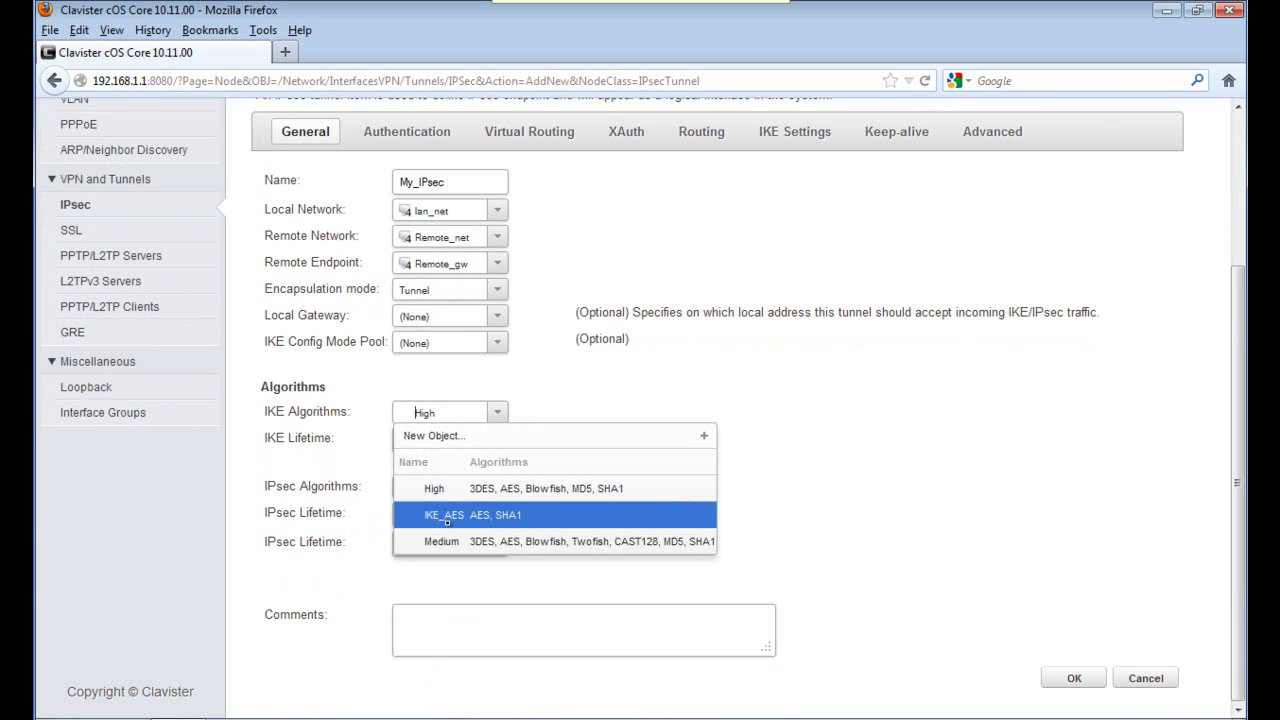
left_click(447, 516)
key("Tab")
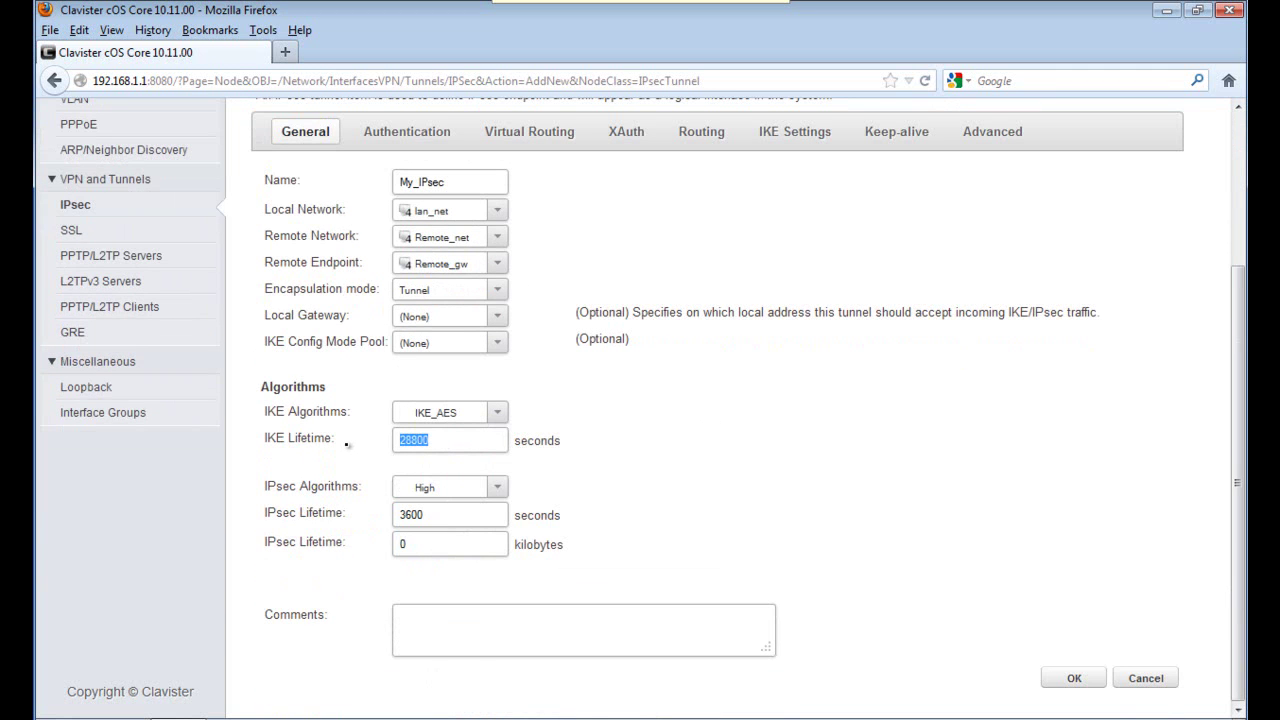
type("7800")
Replace High with IPsec_AES for IPsec algorithms and enter the 1000000-kilobyte lifetime.
key("Tab")
key("Down")
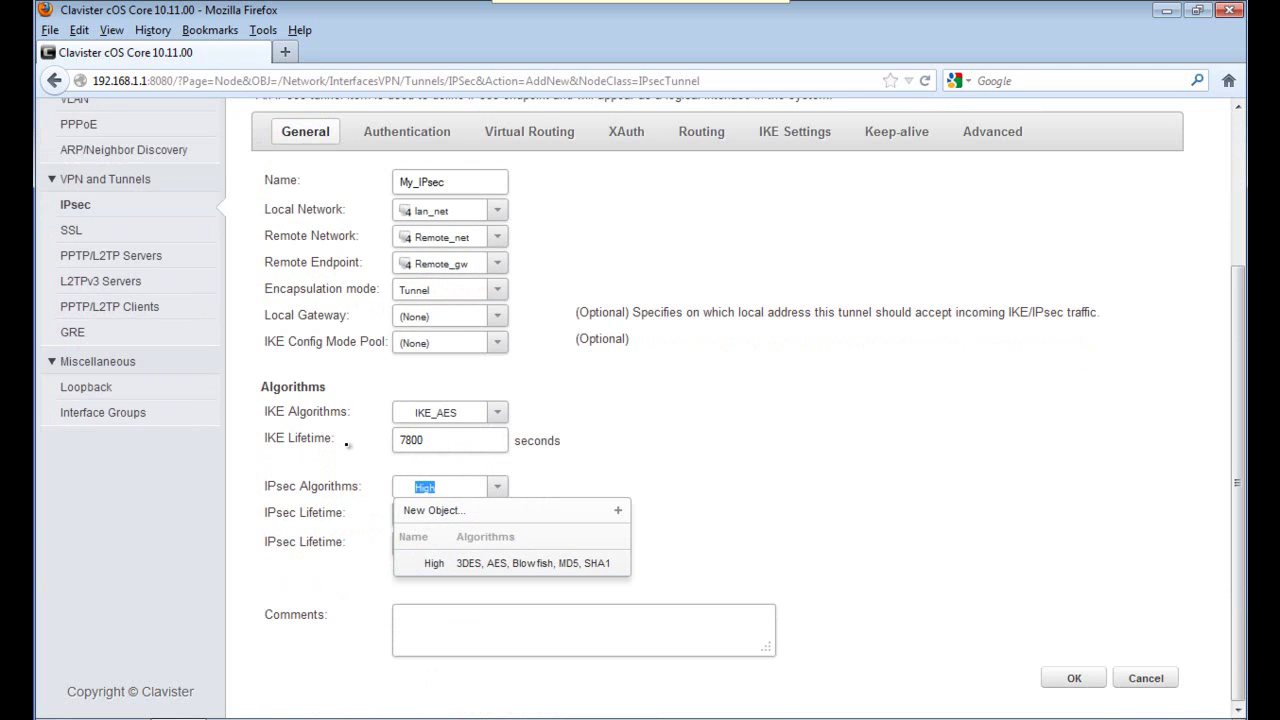
key("BackSpace")
key("Down")
key("Down")
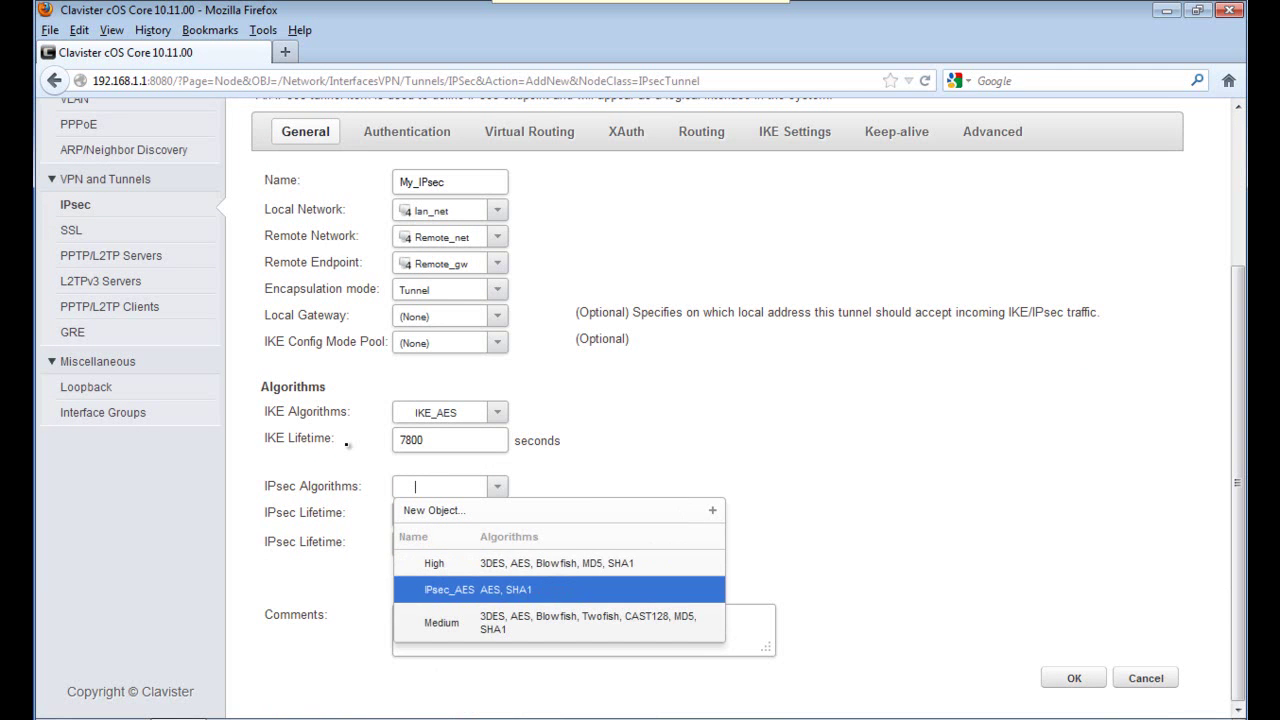
key("Tab")
key("Tab")
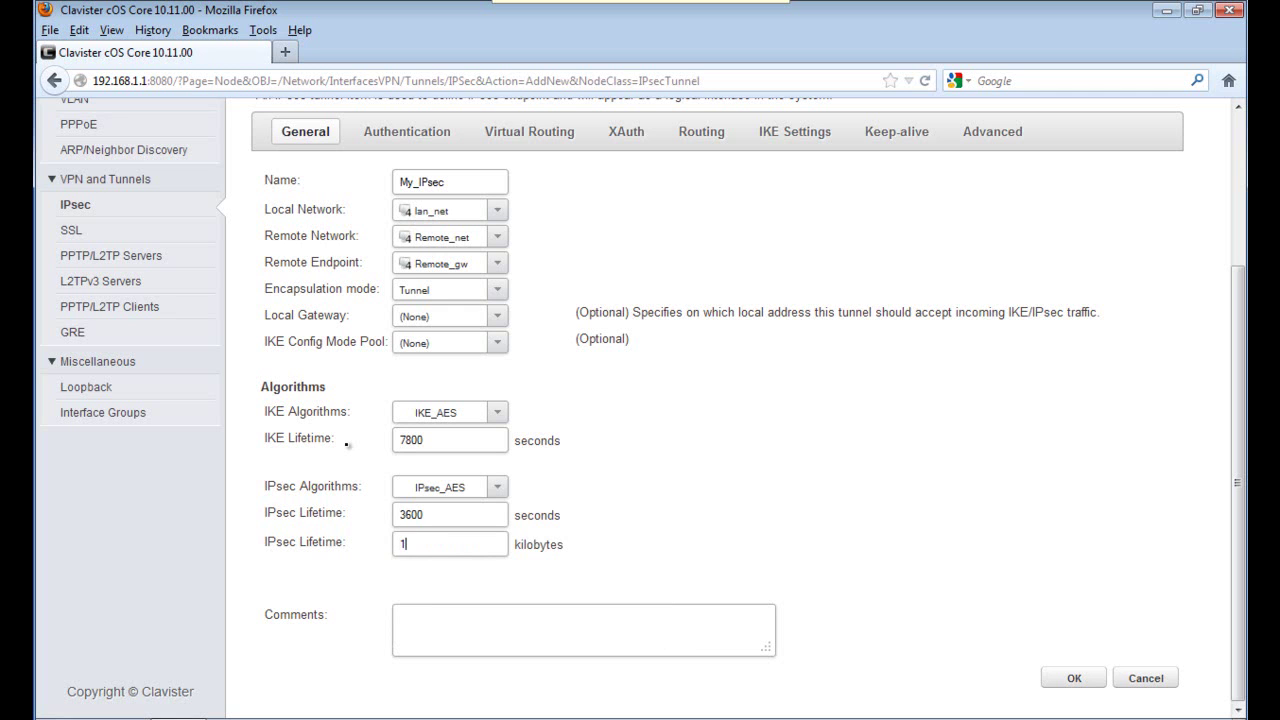
type("1000000")
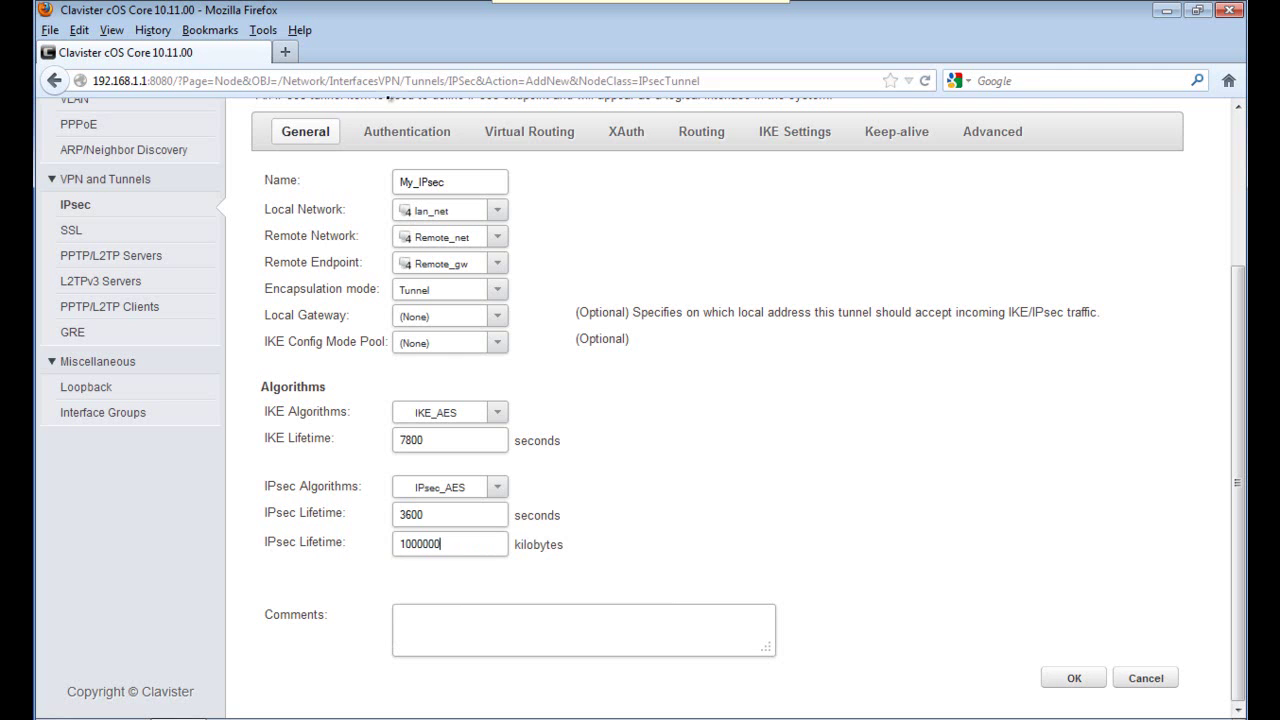
Choose VPN_PSK as the tunnel's pre-shared key, check IKE settings, and save My_IPsec.
left_click(407, 133)
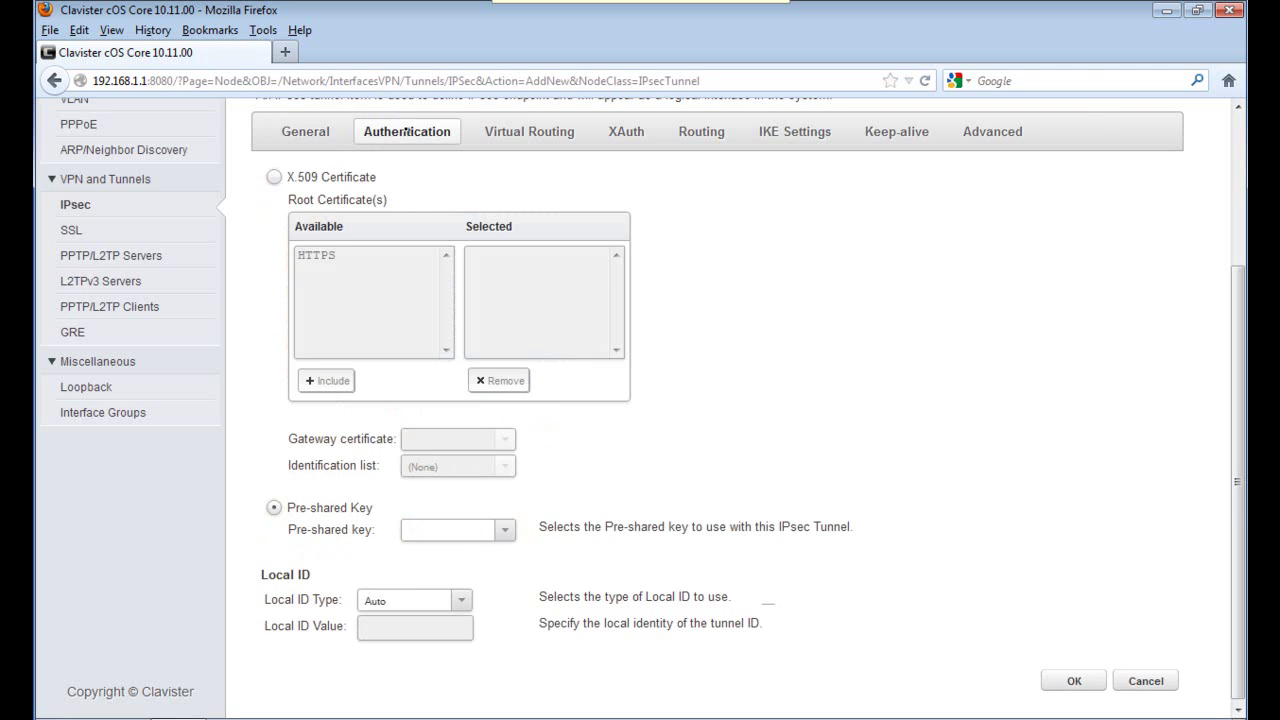
left_click(505, 530)
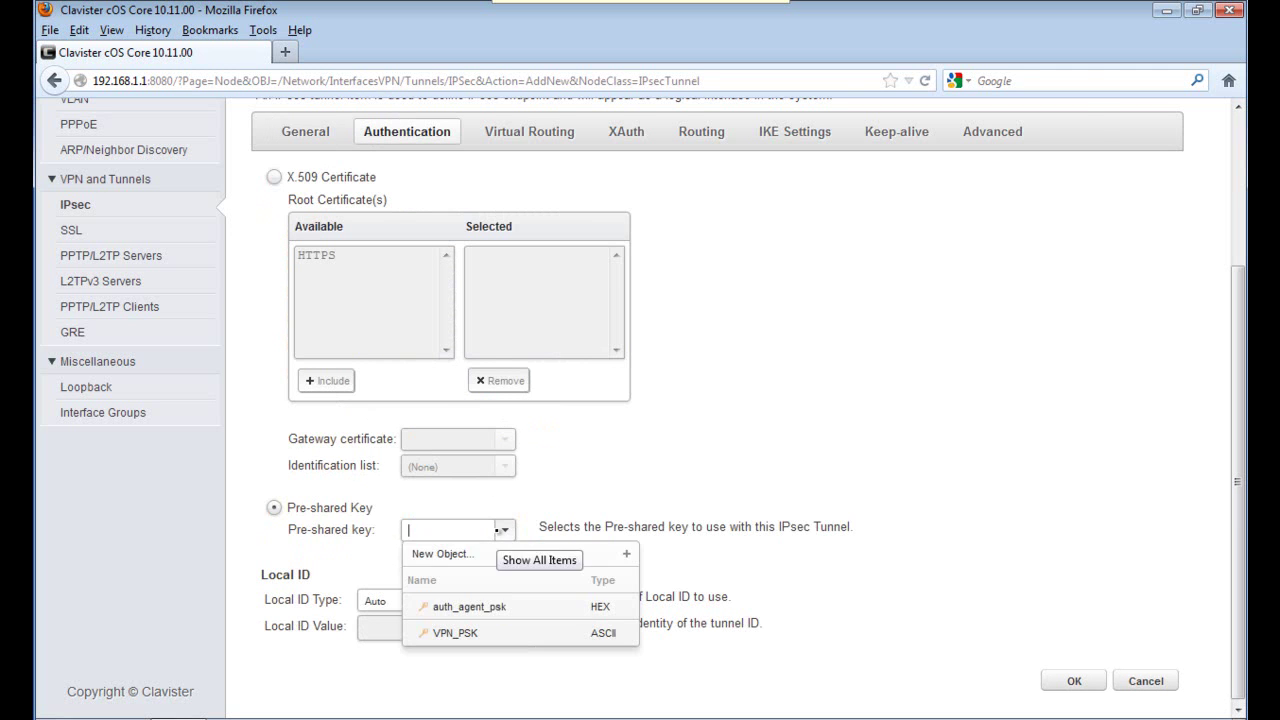
left_click(465, 633)
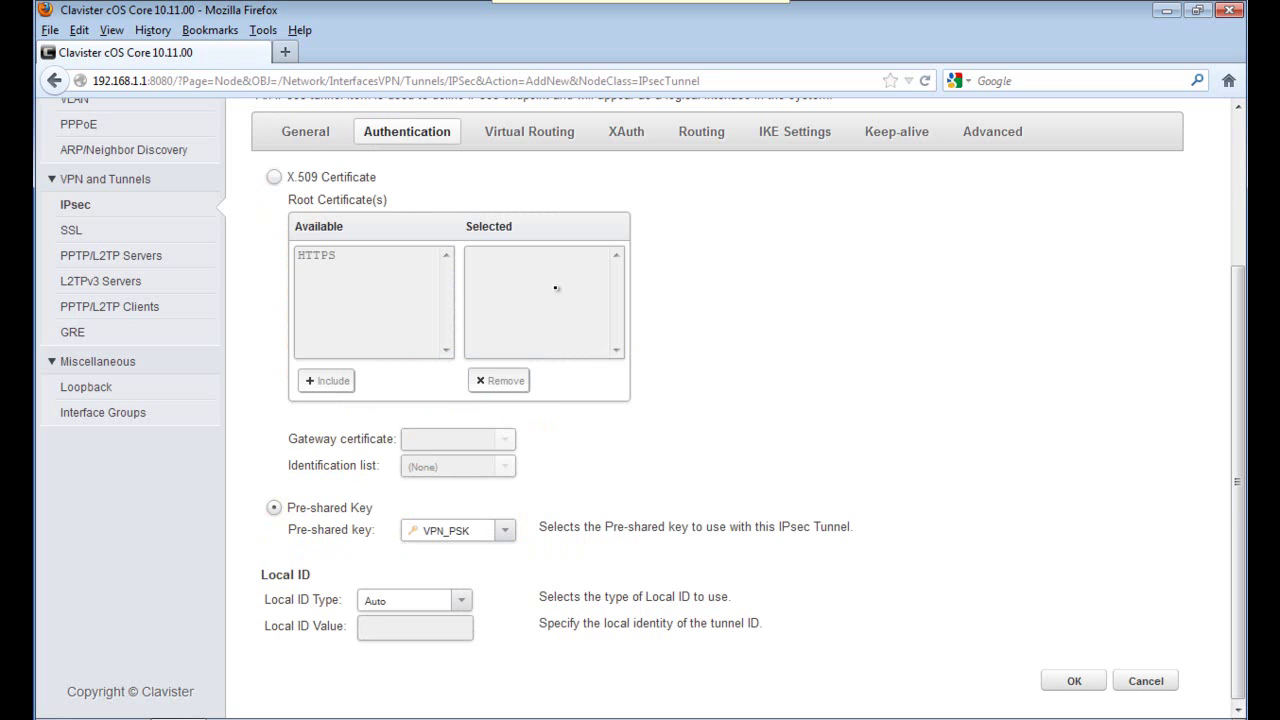
left_click(804, 132)
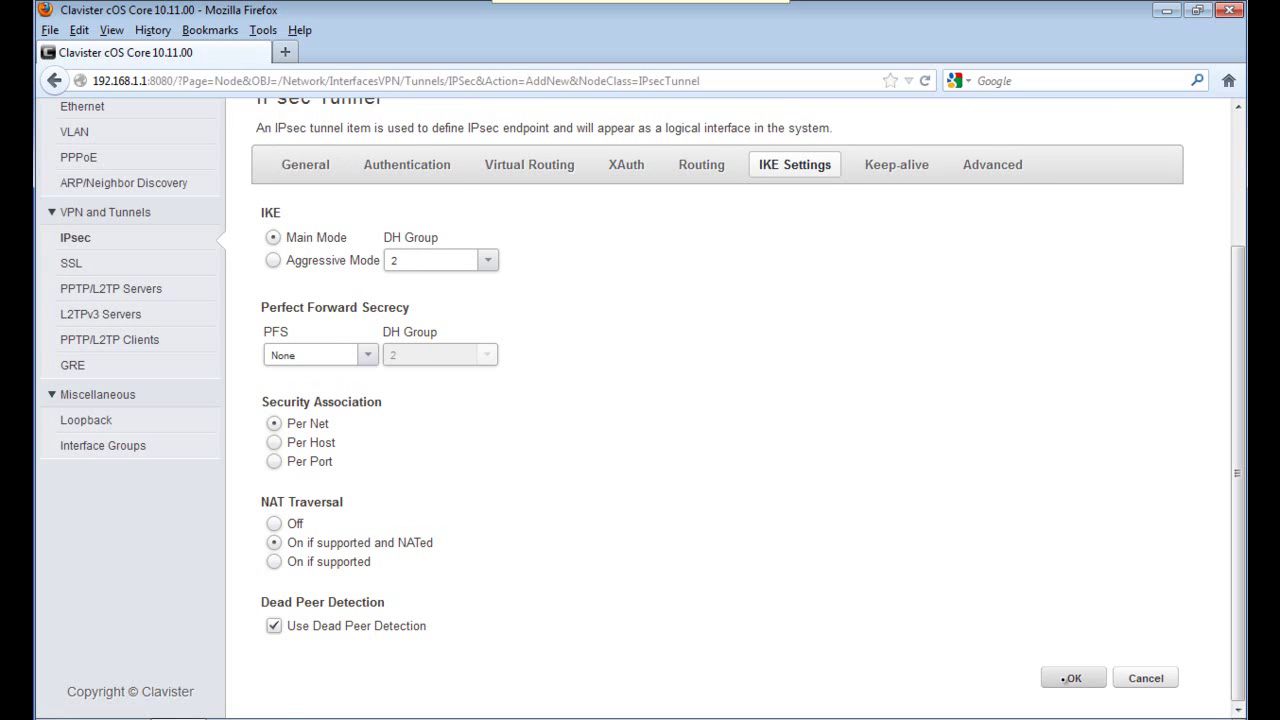
left_click(1066, 680)
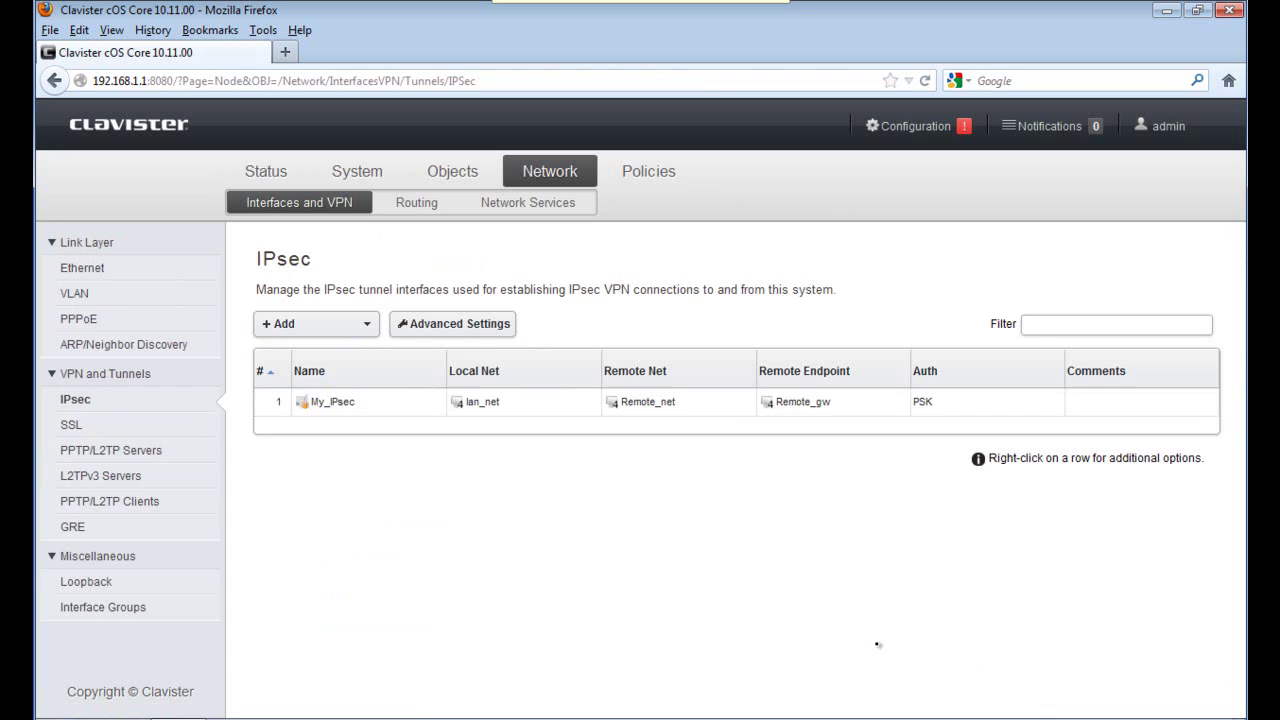
Open a new IP Policy form under Policies > Main IP Rules.
left_click(645, 177)
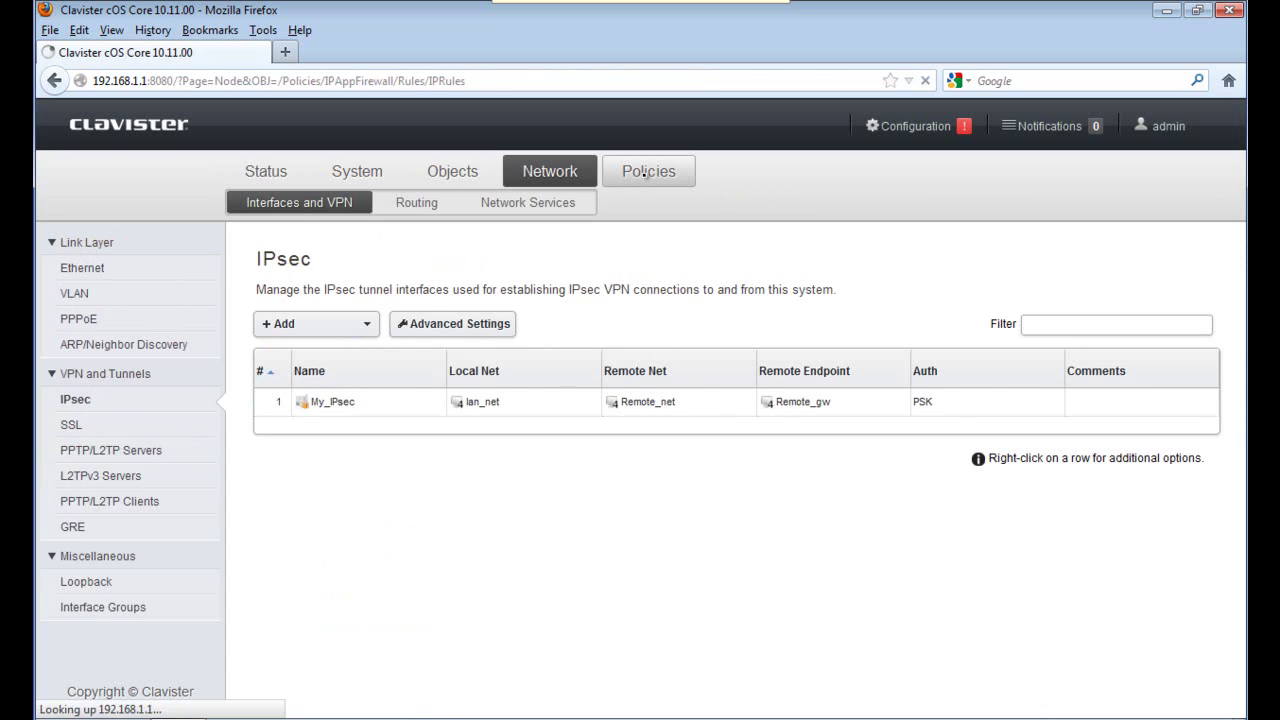
left_click(366, 323)
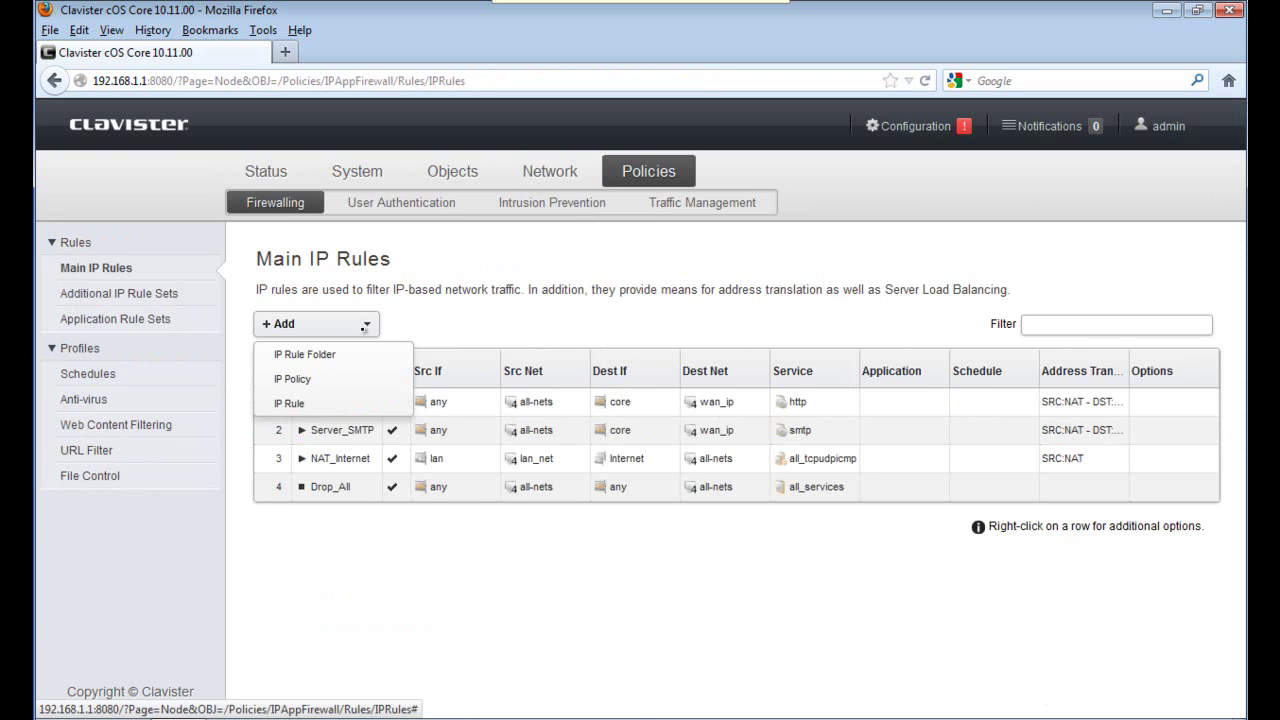
left_click(293, 380)
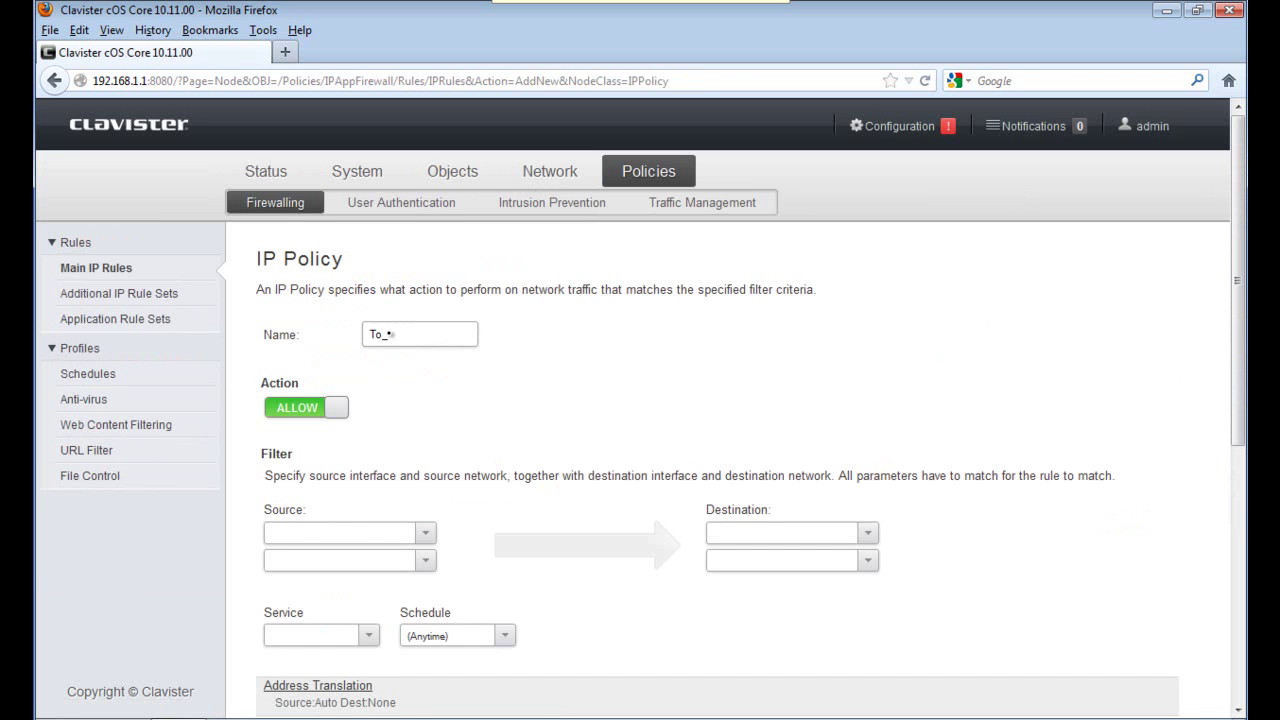
Name the policy To_Remote_net with source interface lan and source network lan_net.
type("To_Remote_net")
left_click(425, 533)
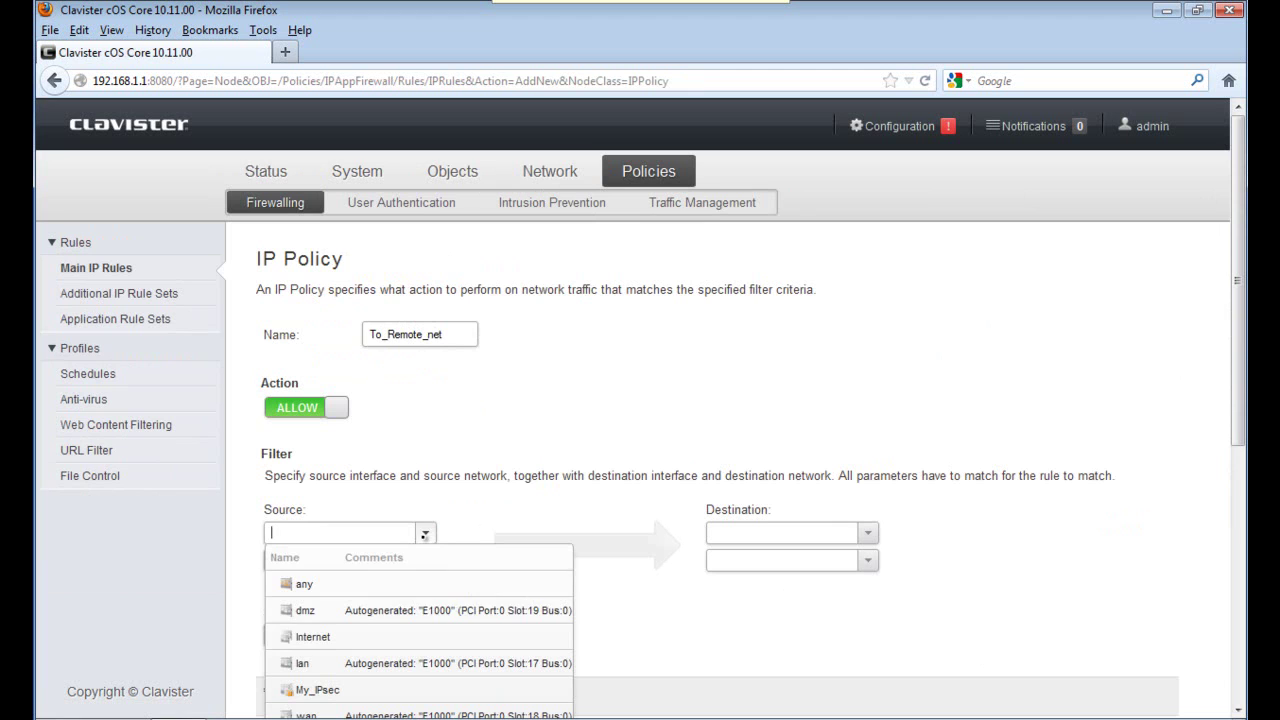
left_click(357, 661)
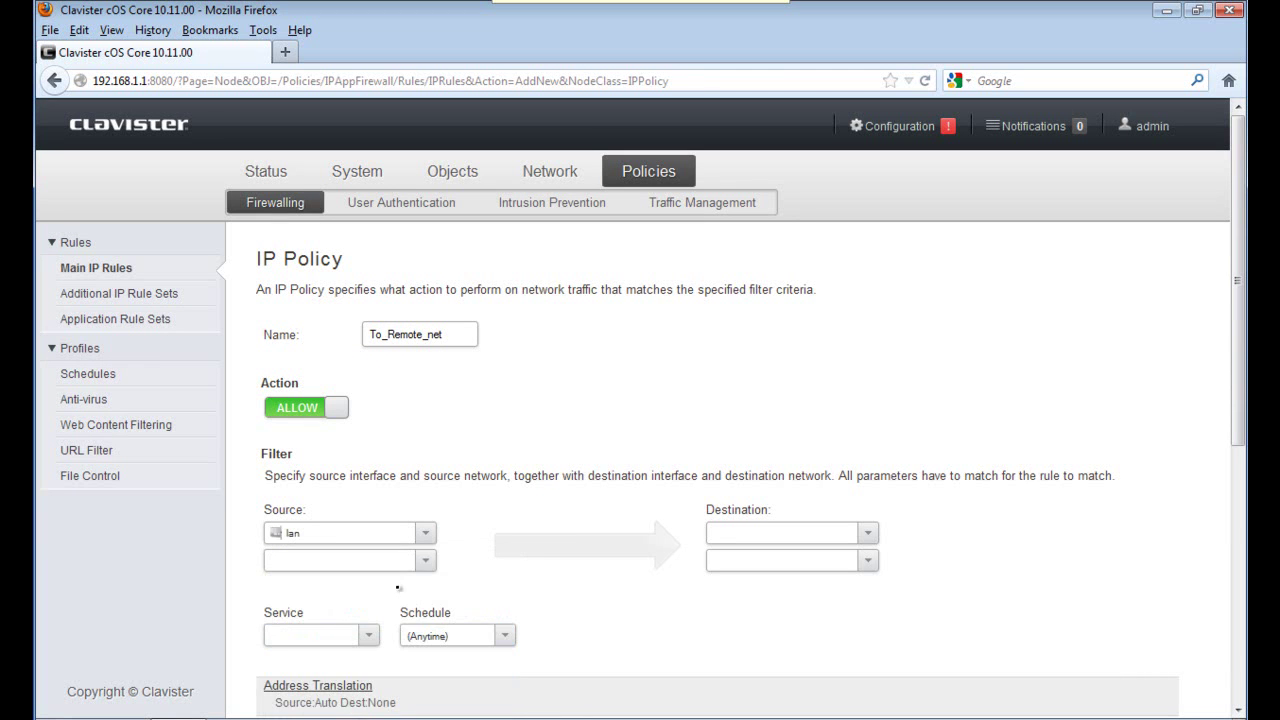
left_click(424, 561)
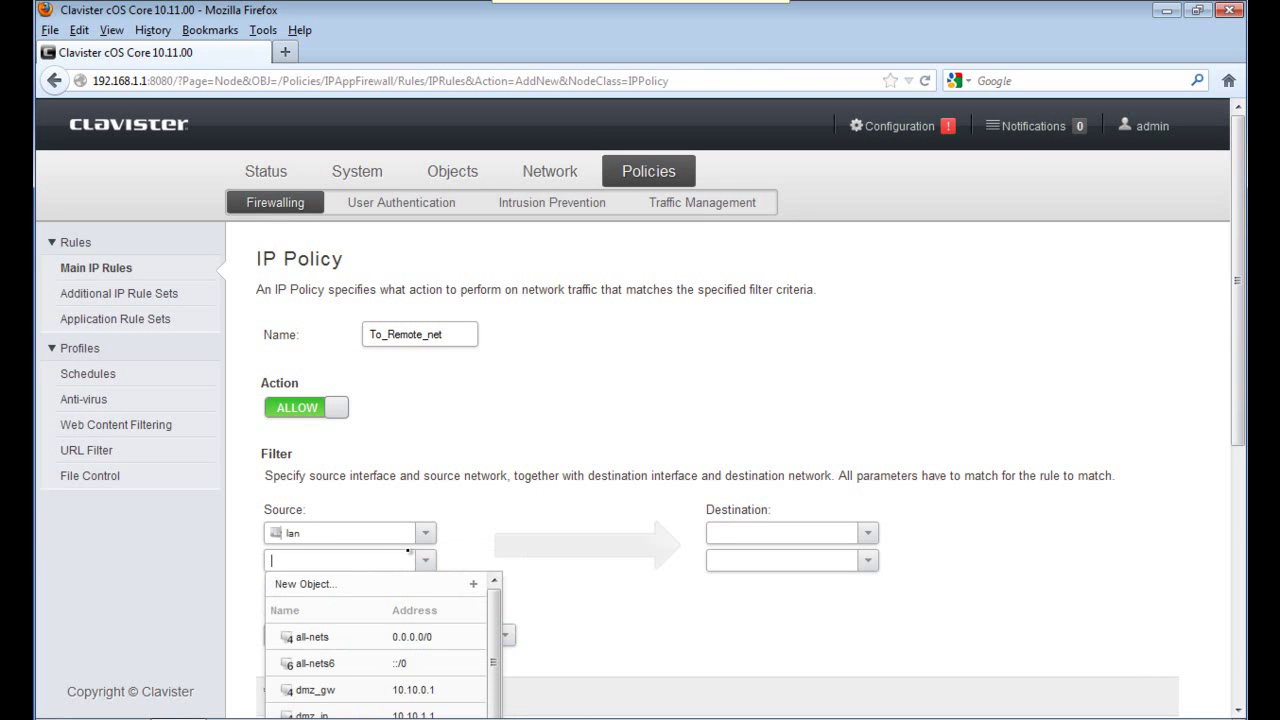
type("lan_")
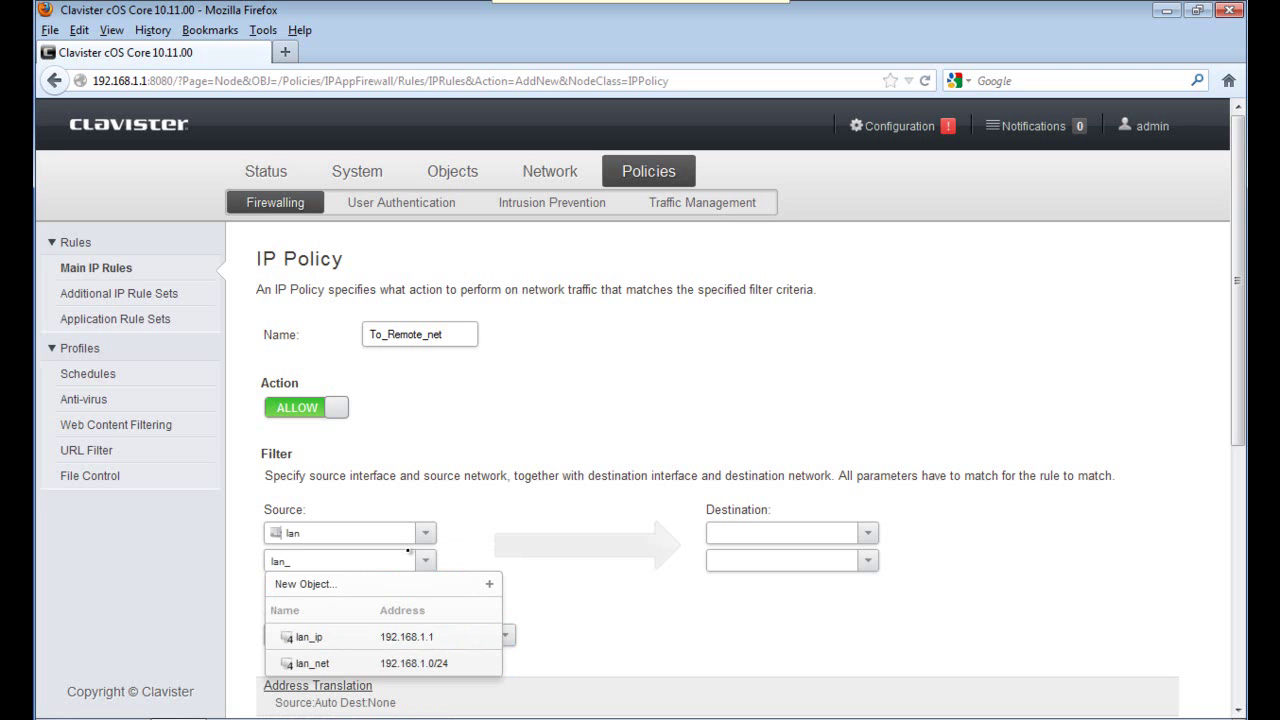
key("Down")
key("Down")
key("Return")
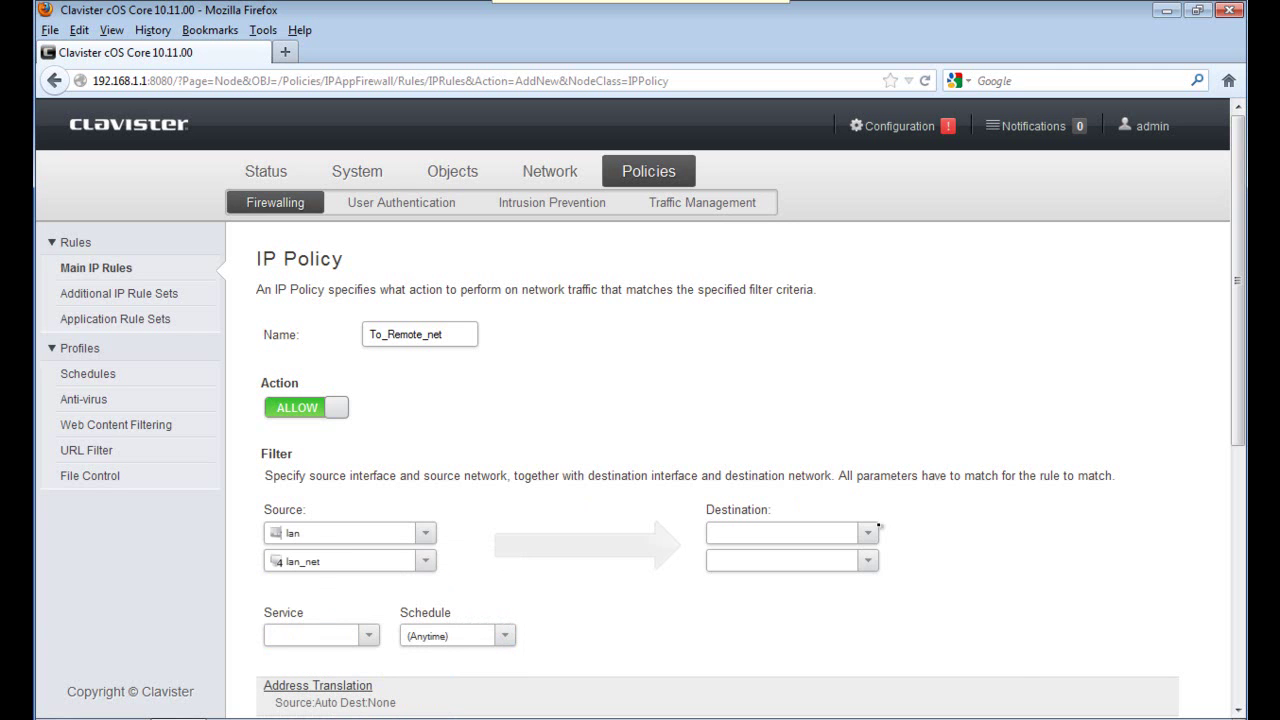
left_click(869, 540)
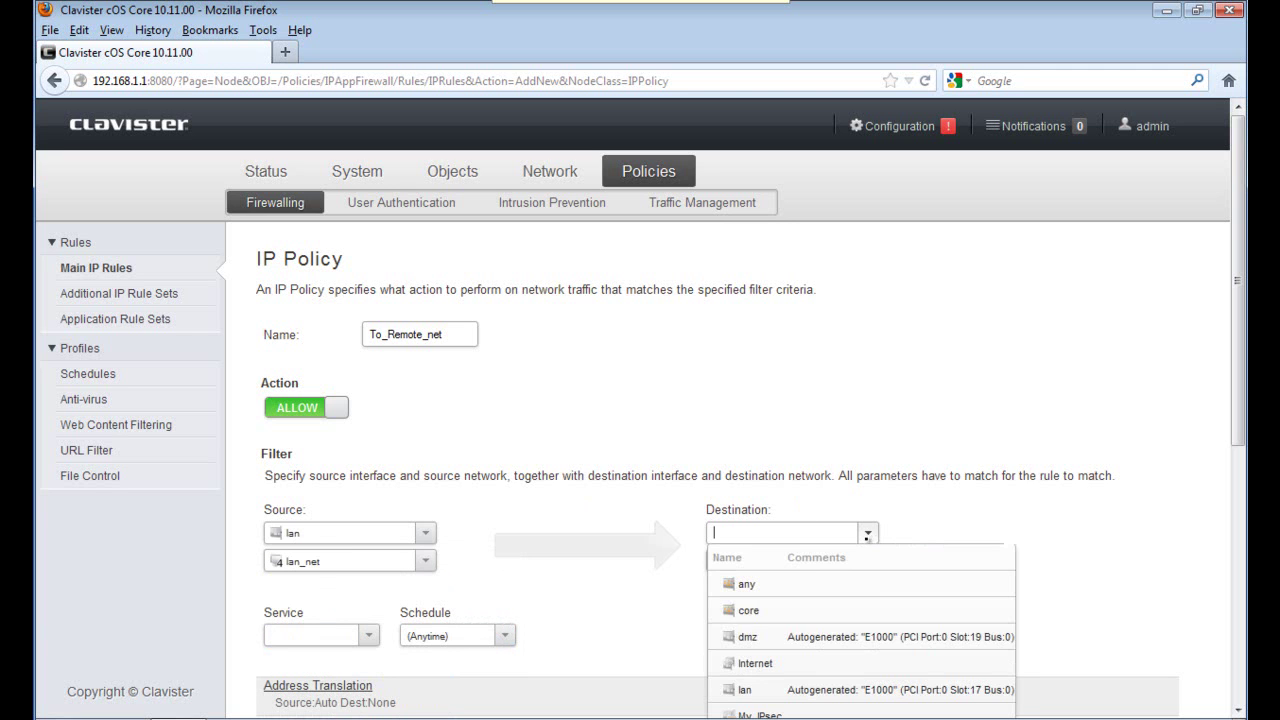
Set destination My_IPsec / Remote_net and service all_tcpudpicmp, then save To_Remote_net.
left_click(805, 710)
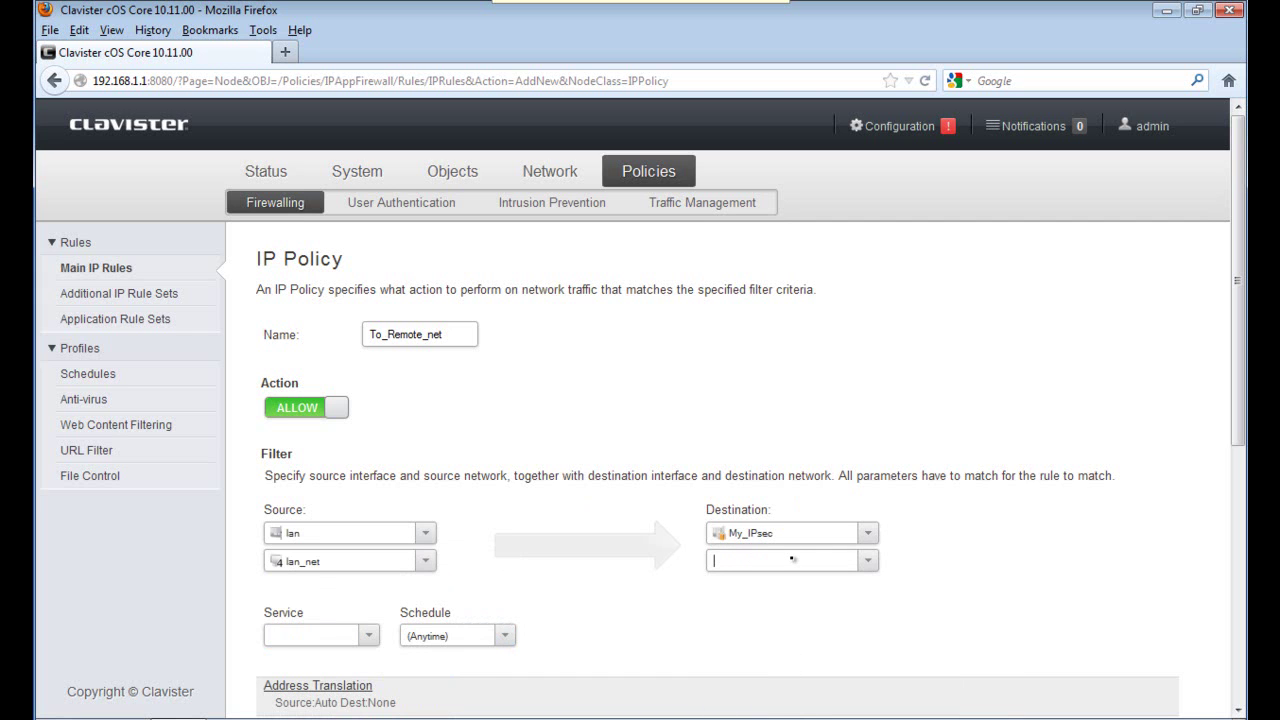
type("Remo")
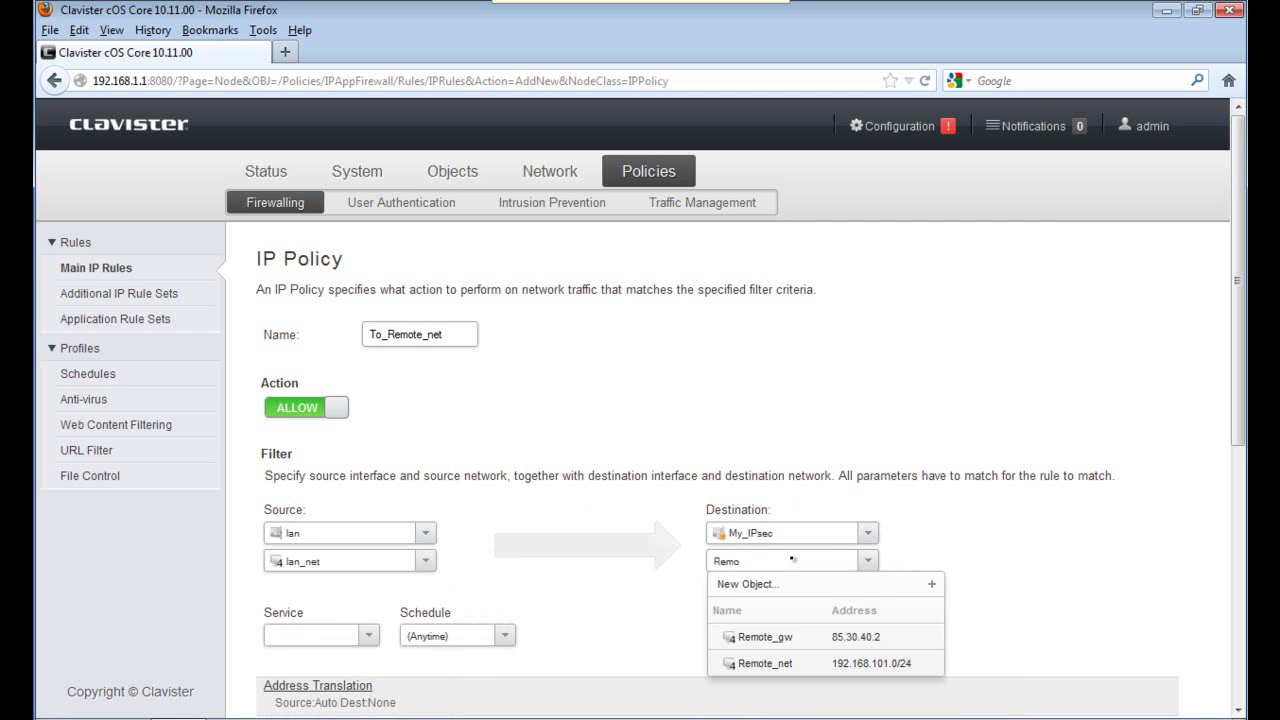
key("Down")
key("Down")
key("Return")
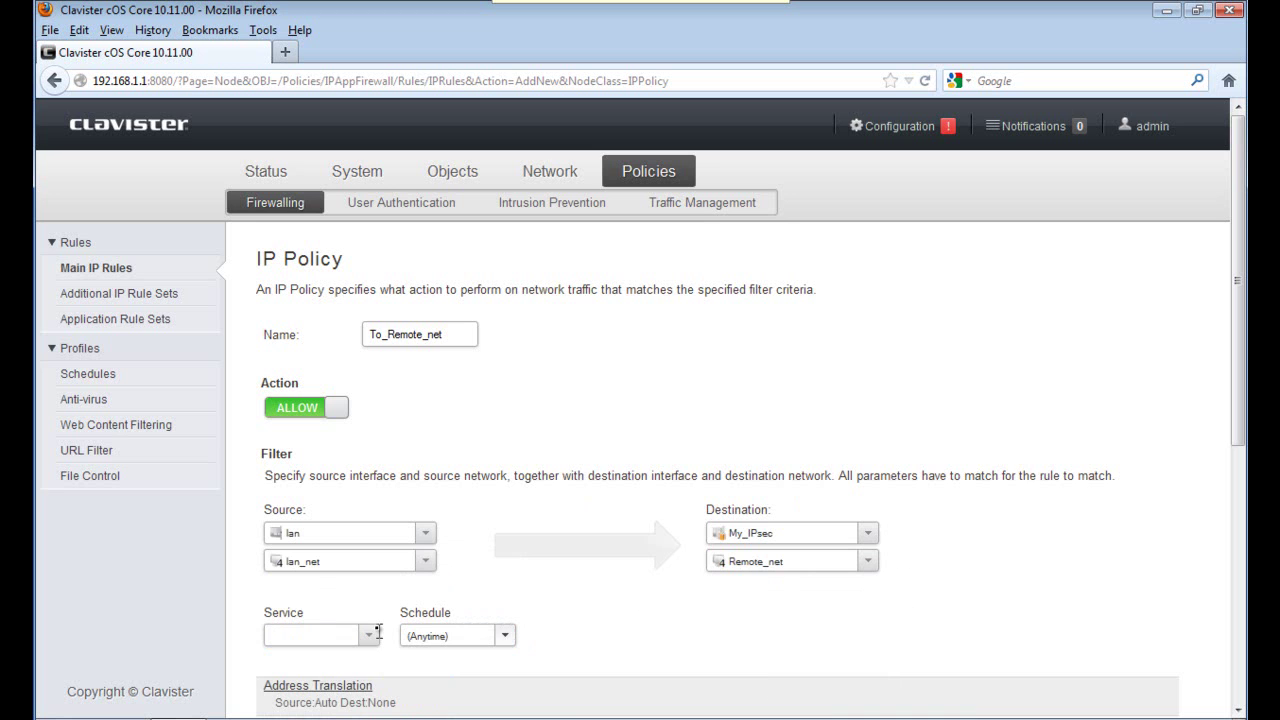
left_click(370, 635)
scroll(370, 635, "down", 1)
type("a")
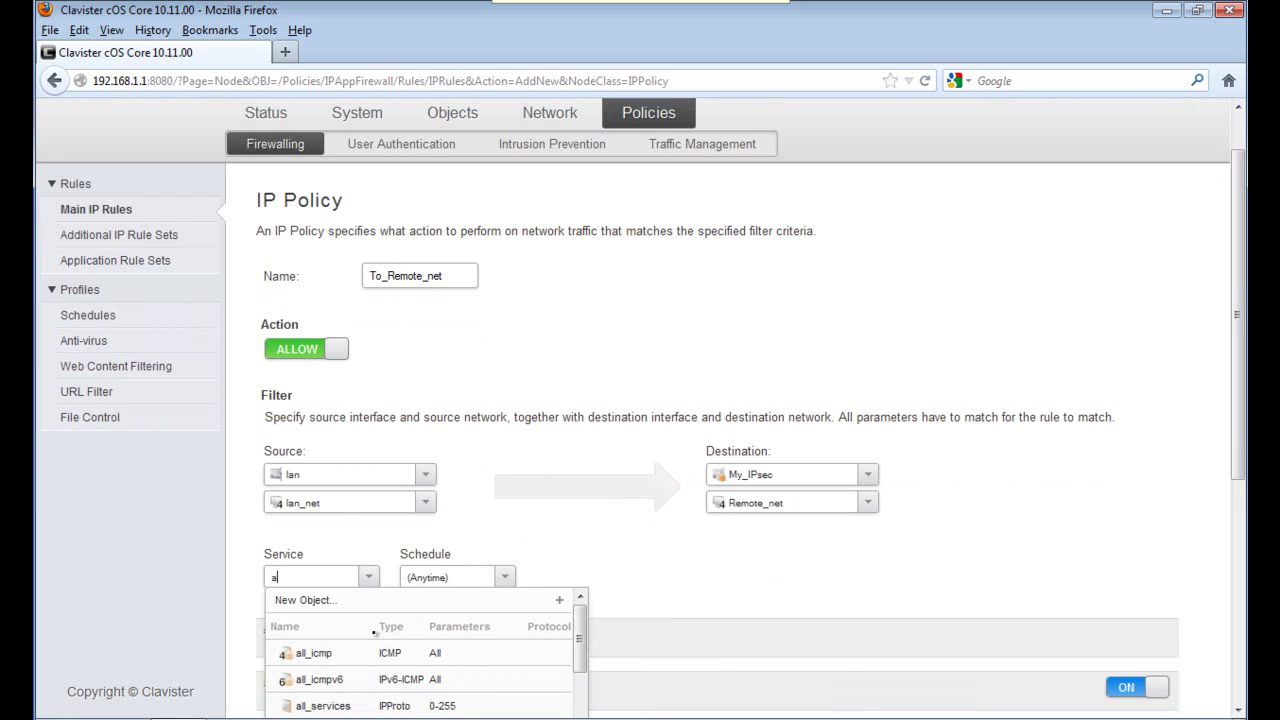
type("ll_tcp")
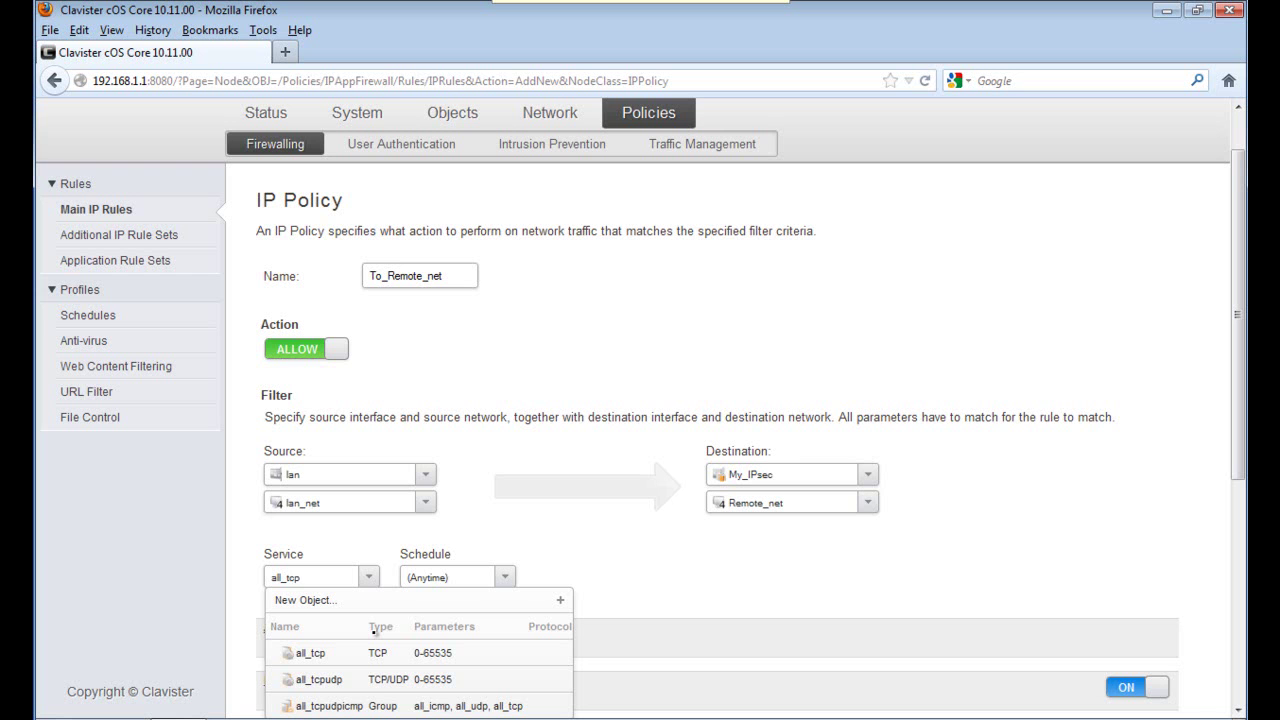
left_click(359, 706)
scroll(695, 581, "down", 5)
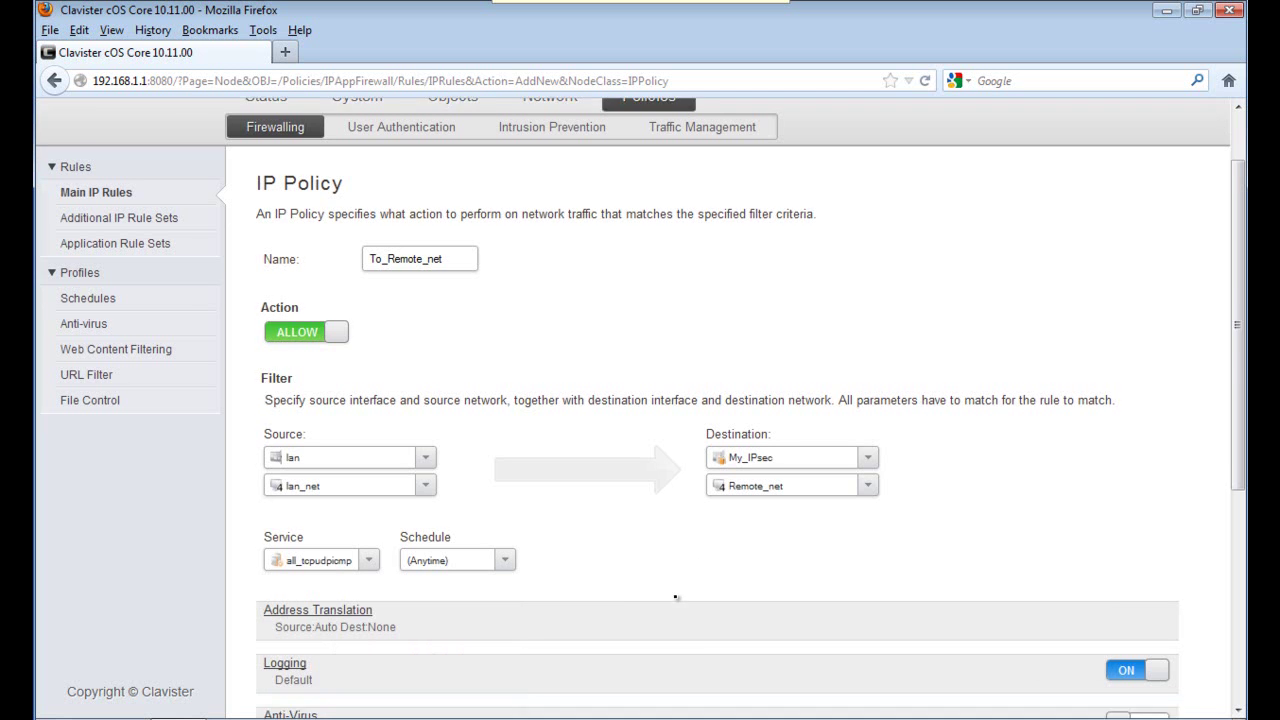
left_click(1068, 678)
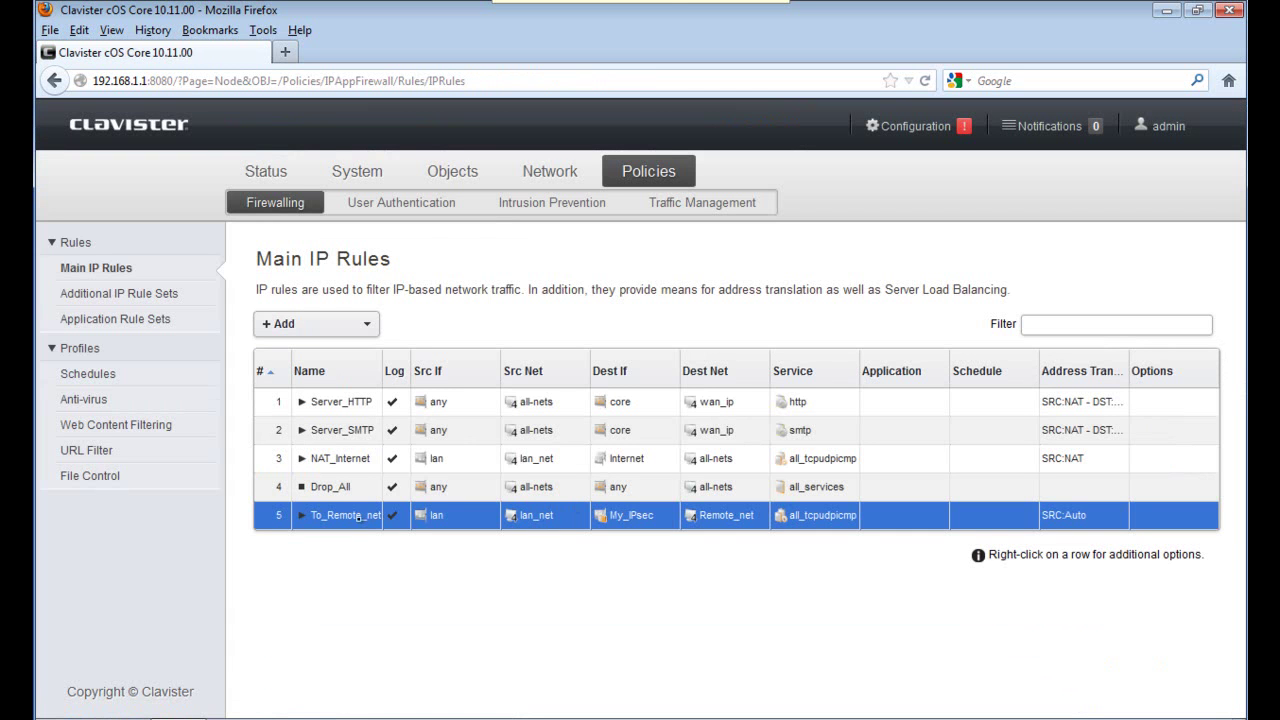
Move the To_Remote_net rule to the top of the Main IP Rules list.
right_click(345, 516)
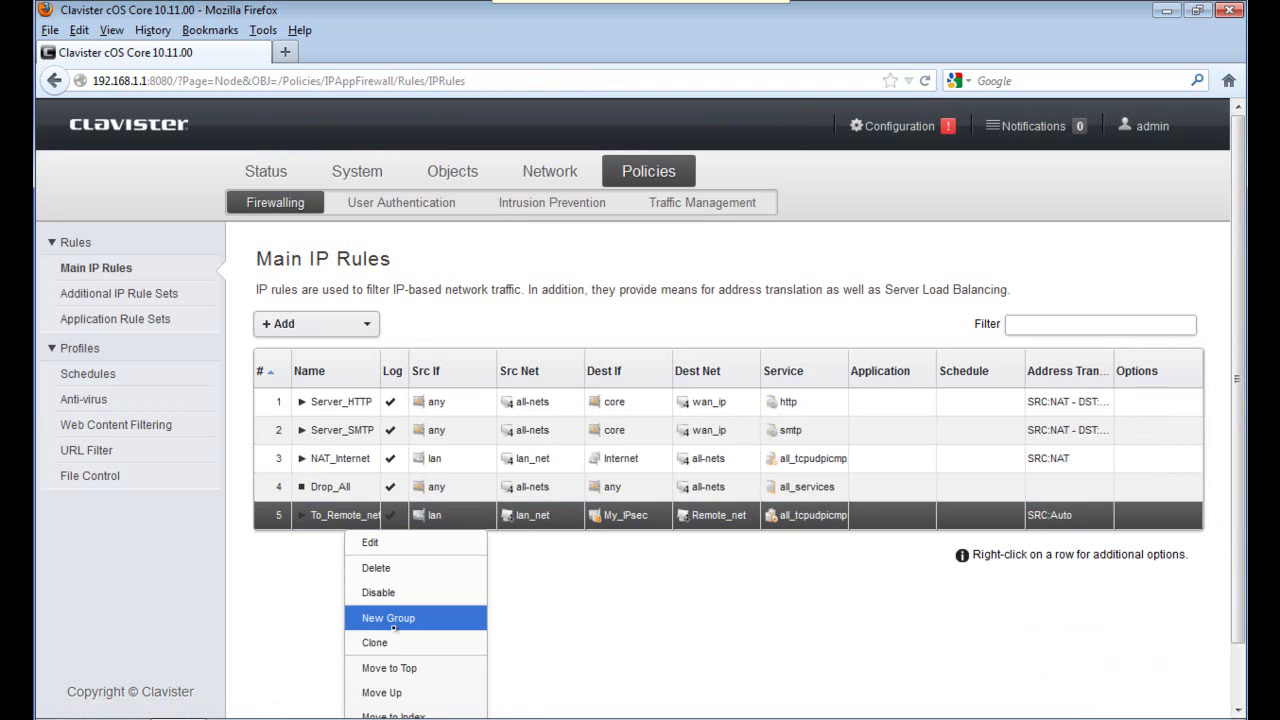
left_click(388, 667)
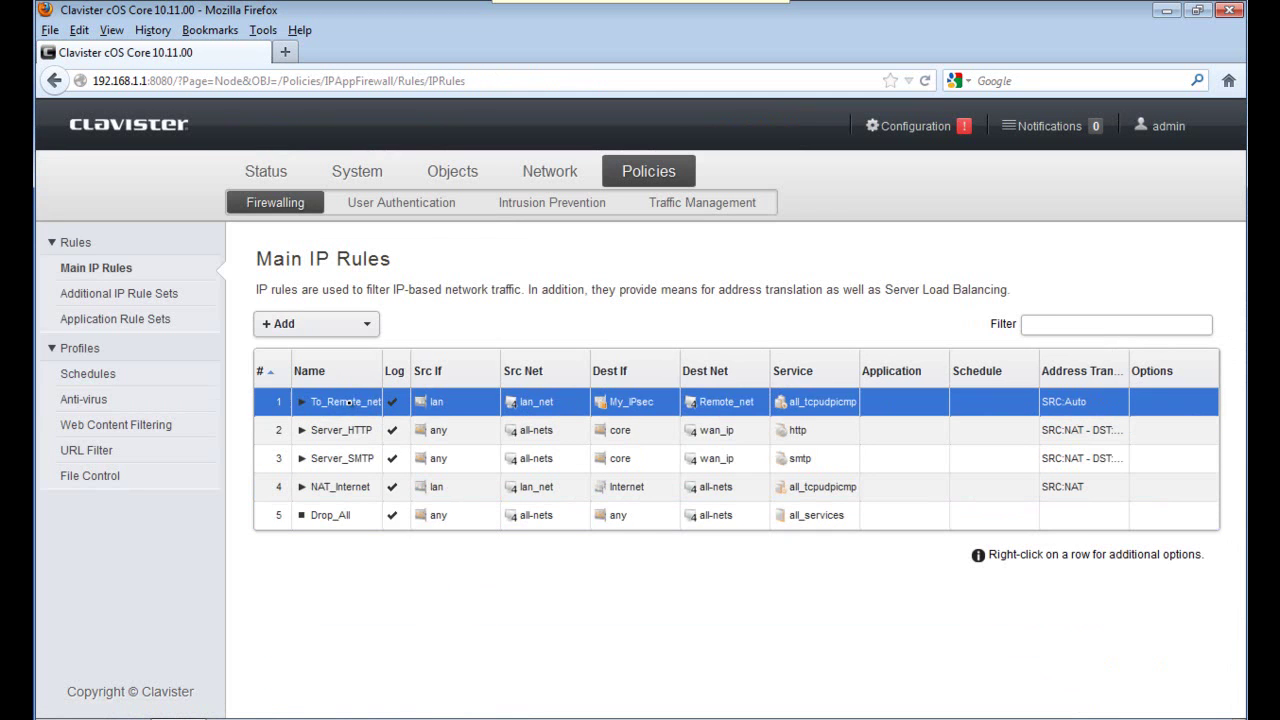
right_click(349, 402)
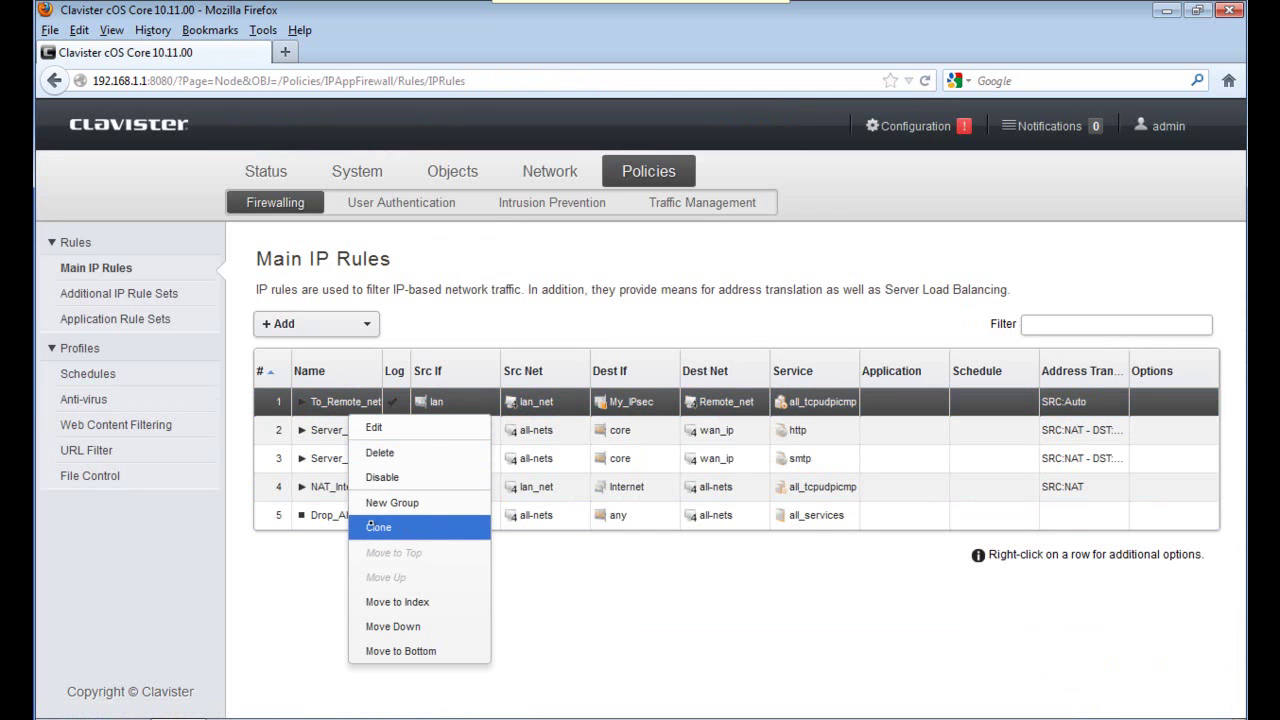
Clone the To_Remote_net rule and rename the copy From_Remote_net.
left_click(375, 525)
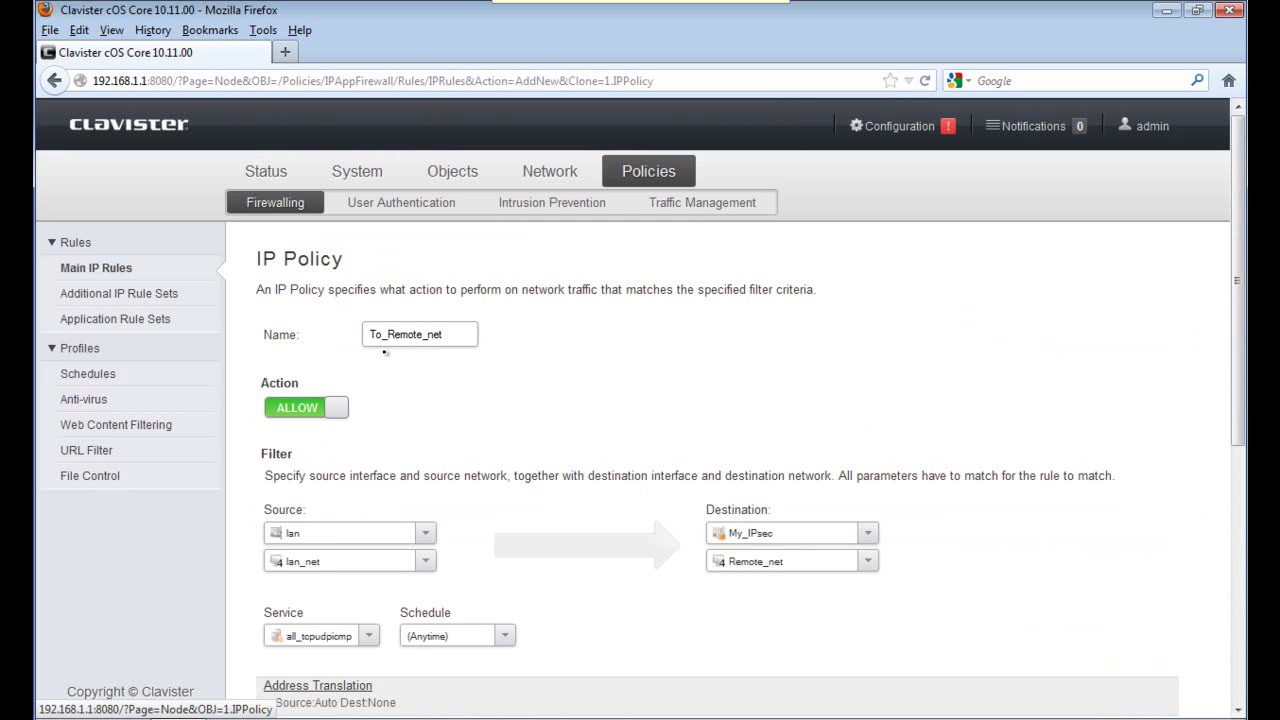
left_click_drag(383, 336, 357, 336)
type("From")
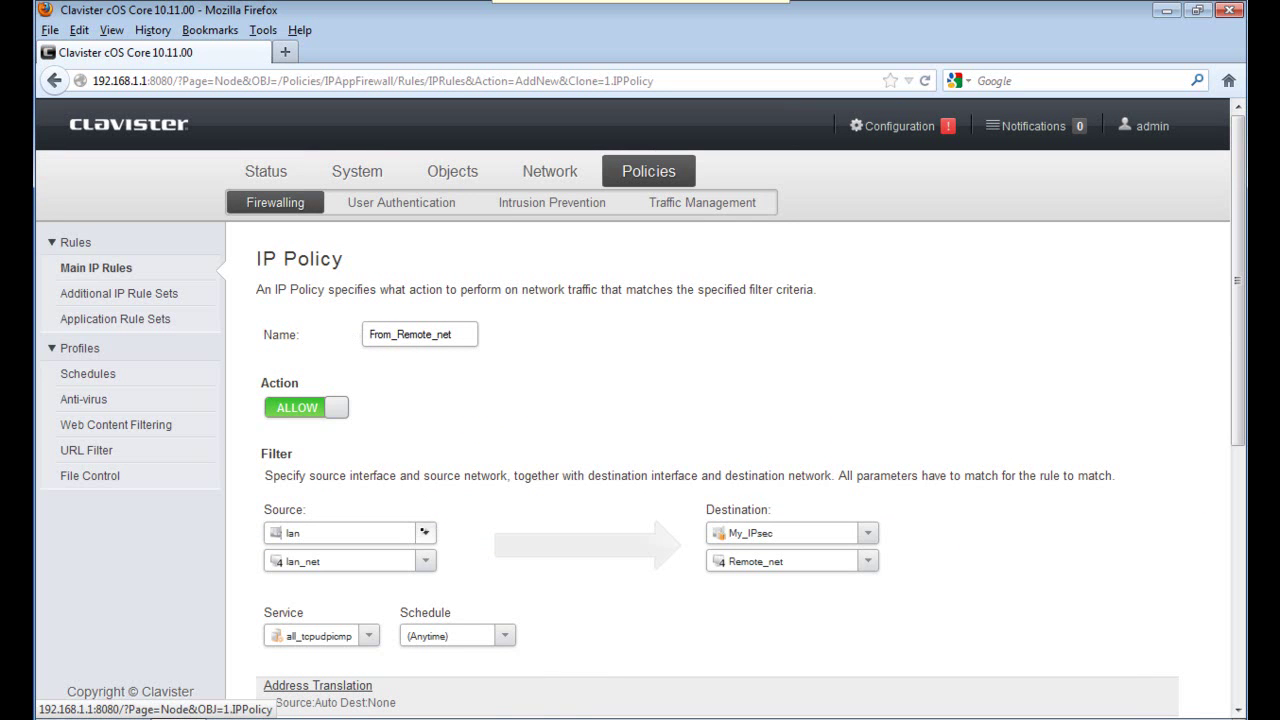
Set the source interface to My_IPsec and the source network to Remote_net.
left_click(424, 532)
left_click(365, 680)
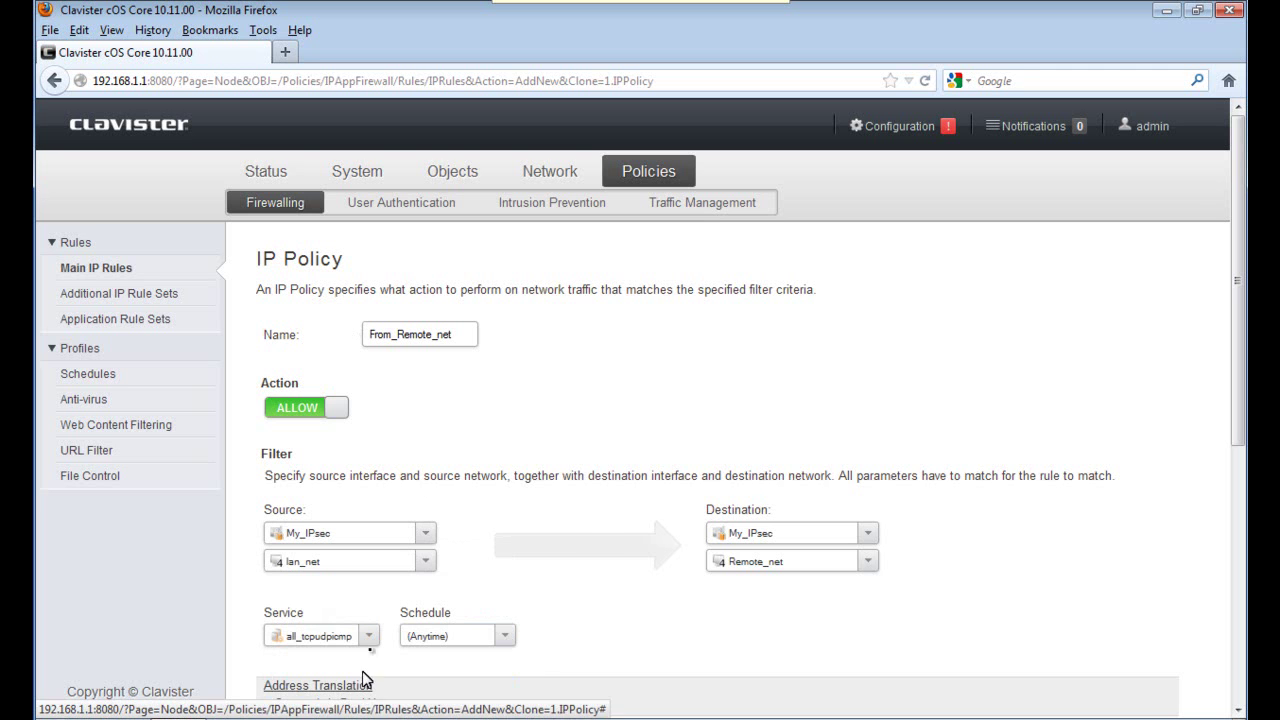
left_click(410, 561)
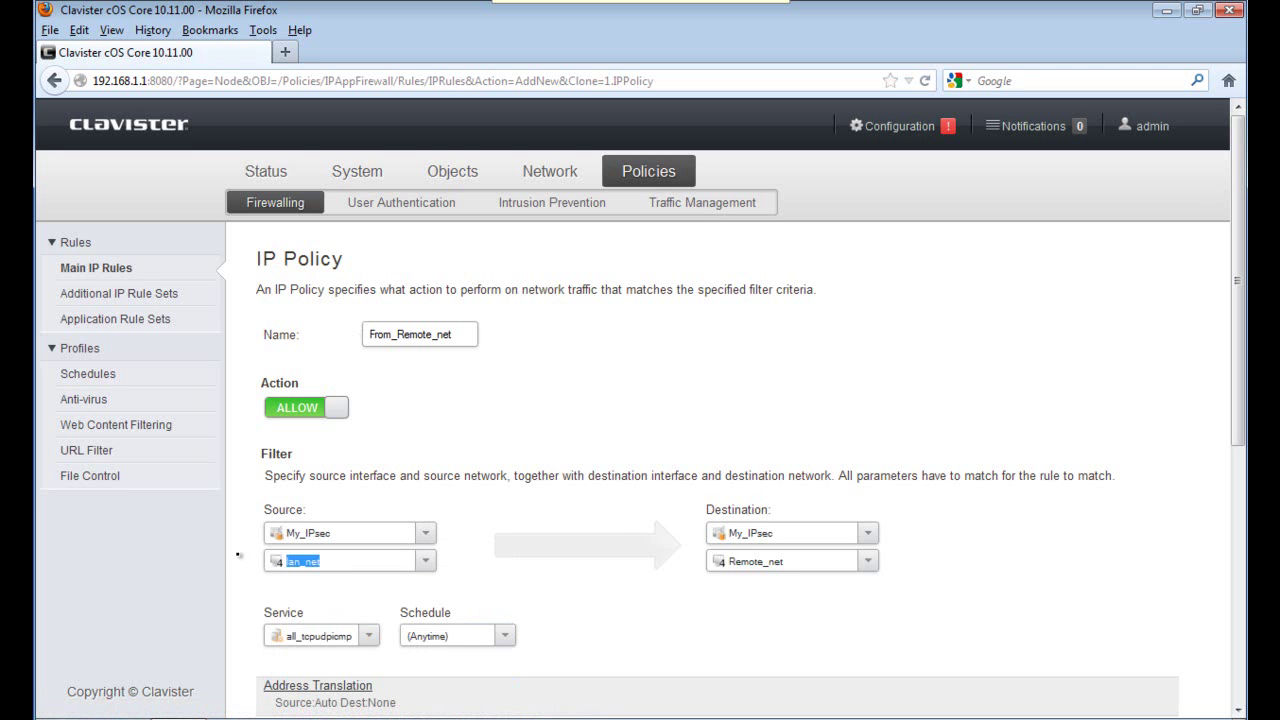
type("Rem")
key("Down")
key("Down")
key("Return")
Set the destination interface to lan and the destination network to Server_ip.
key("Tab")
type("la")
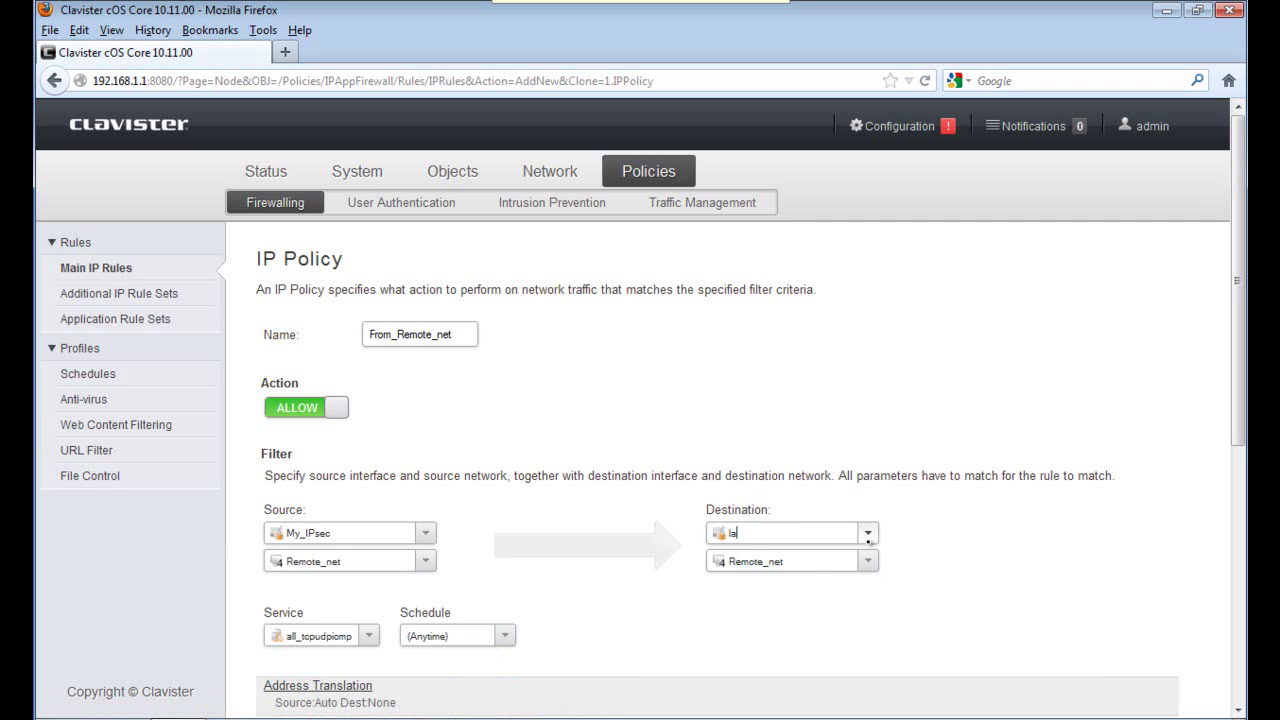
type("n")
key("Return")
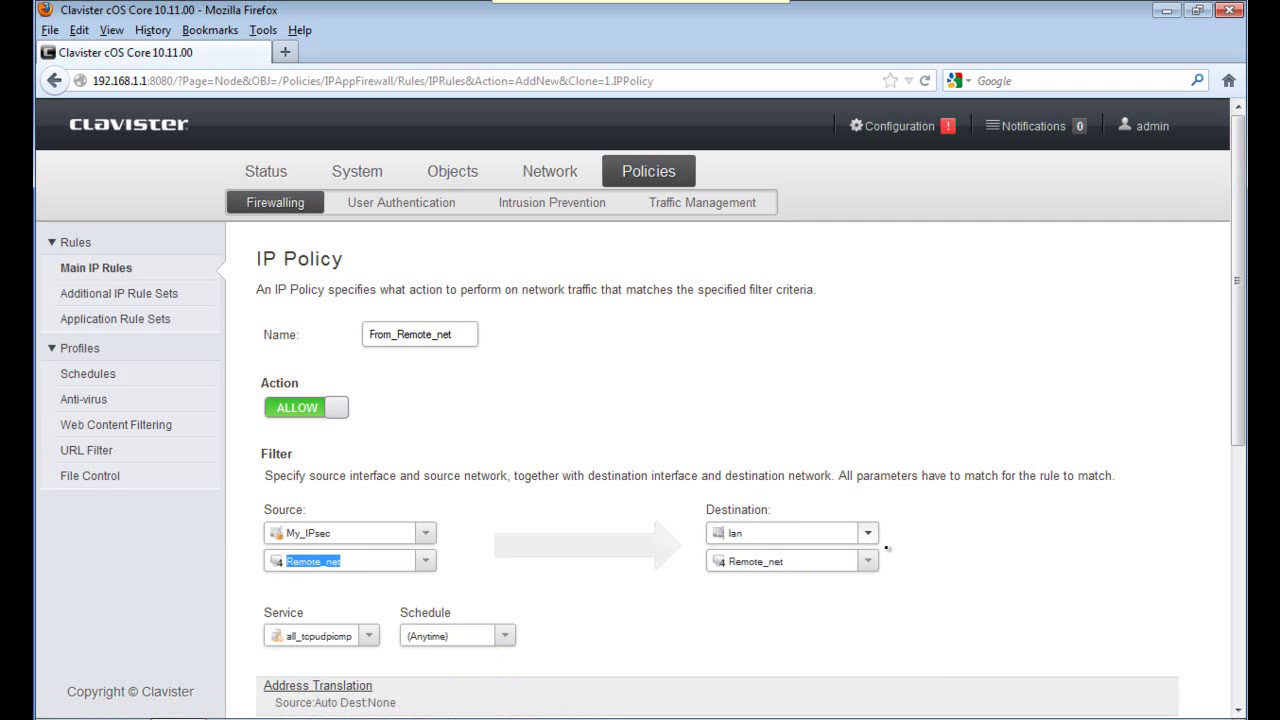
key("Tab")
type("Ser")
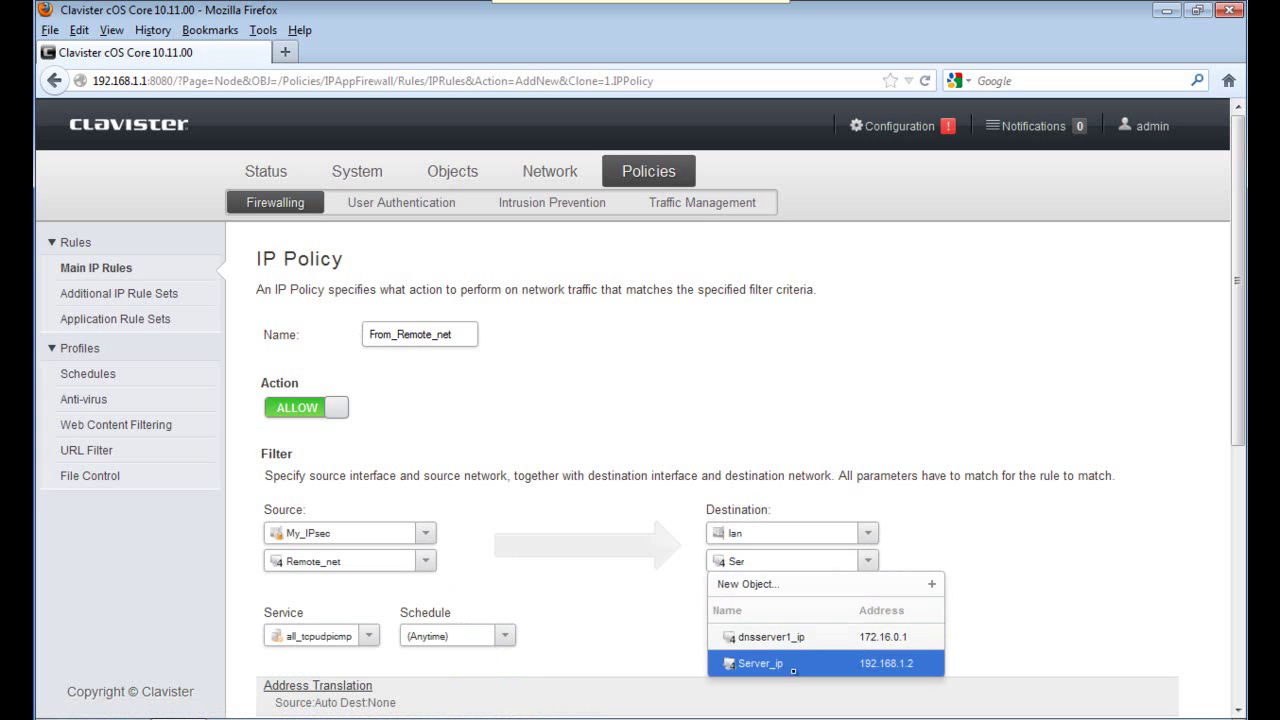
left_click(760, 664)
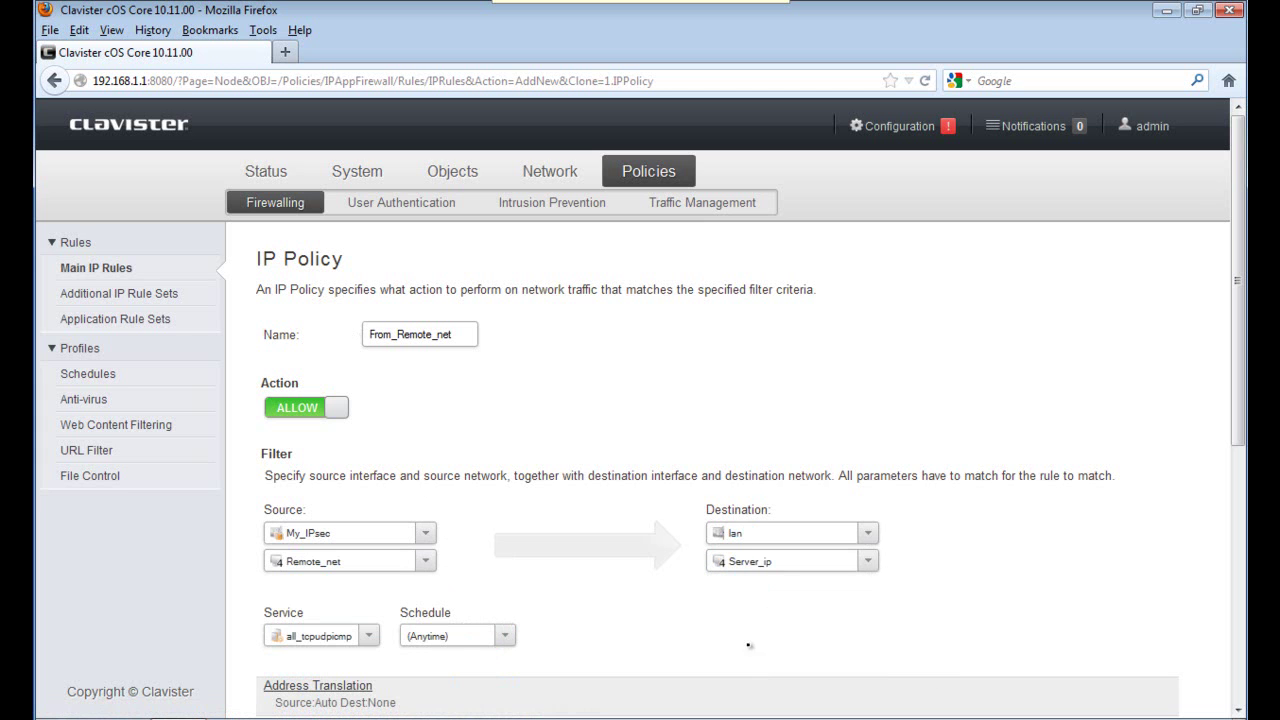
Choose http as the service and save the From_Remote_net policy.
left_click(369, 636)
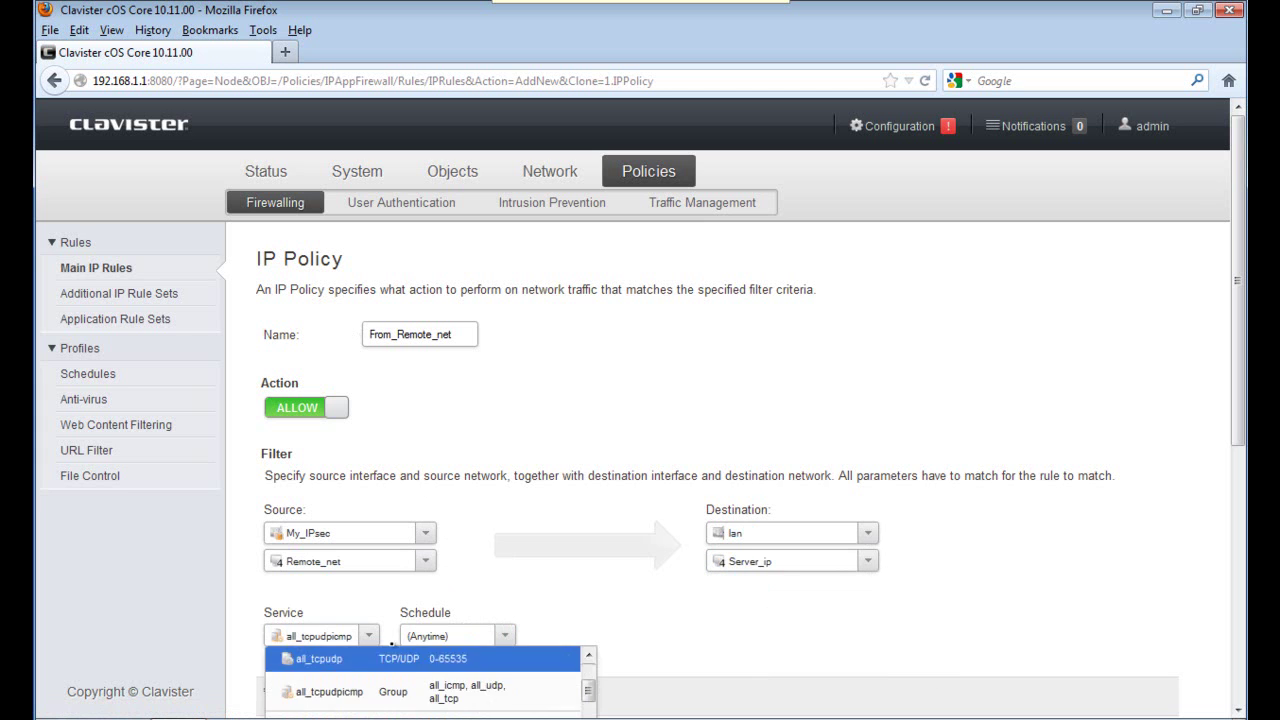
scroll(377, 667, "down", 7)
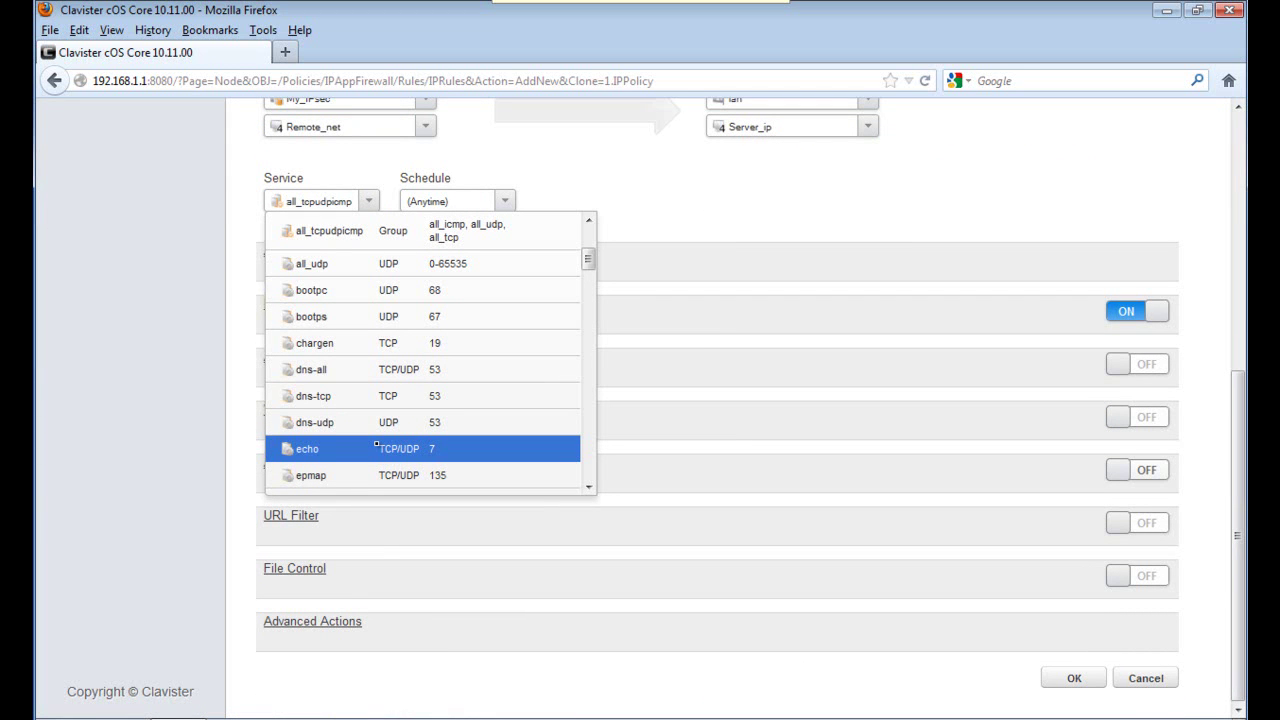
type("http")
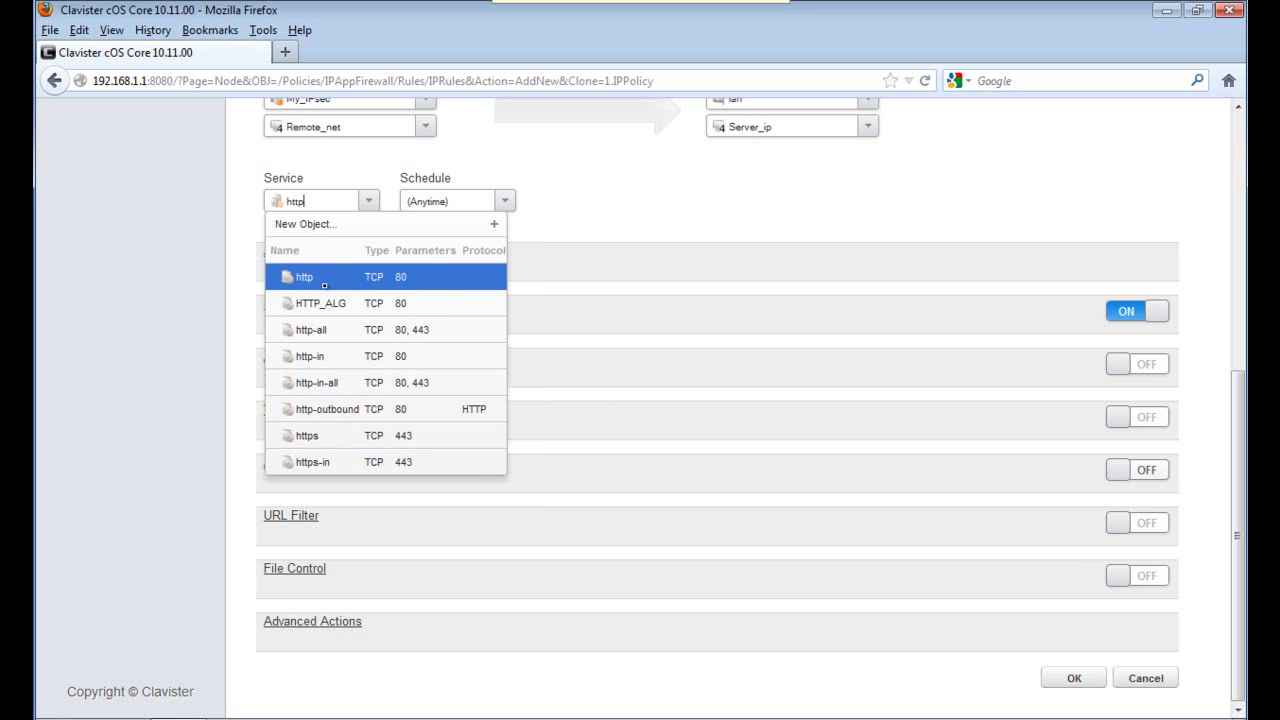
left_click(325, 287)
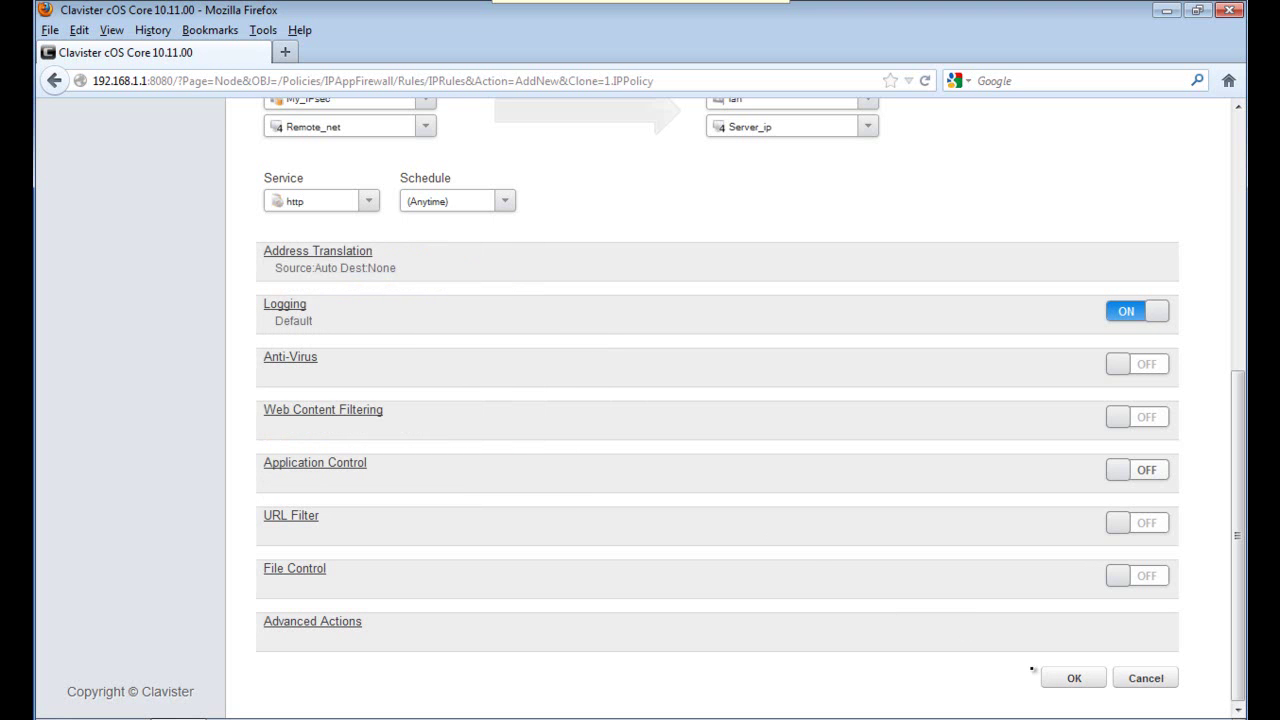
left_click(1068, 678)
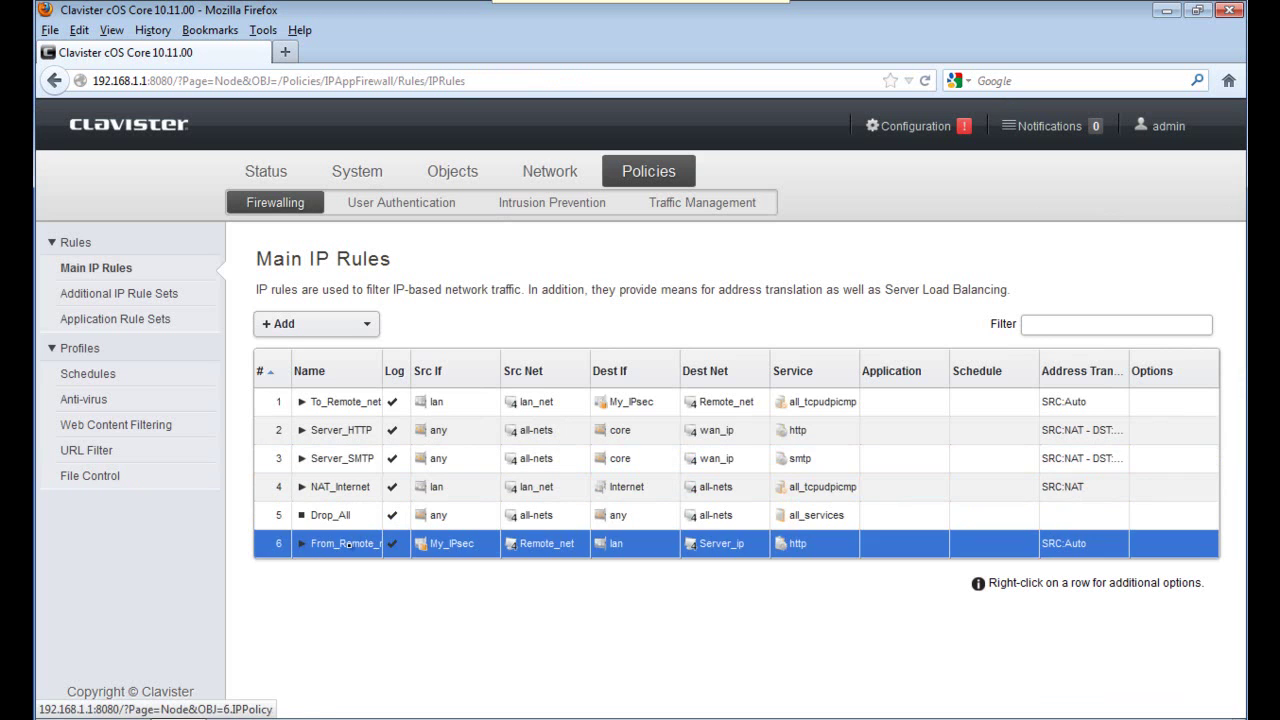
Move From_Remote_net to index 2, directly below To_Remote_net.
right_click(347, 548)
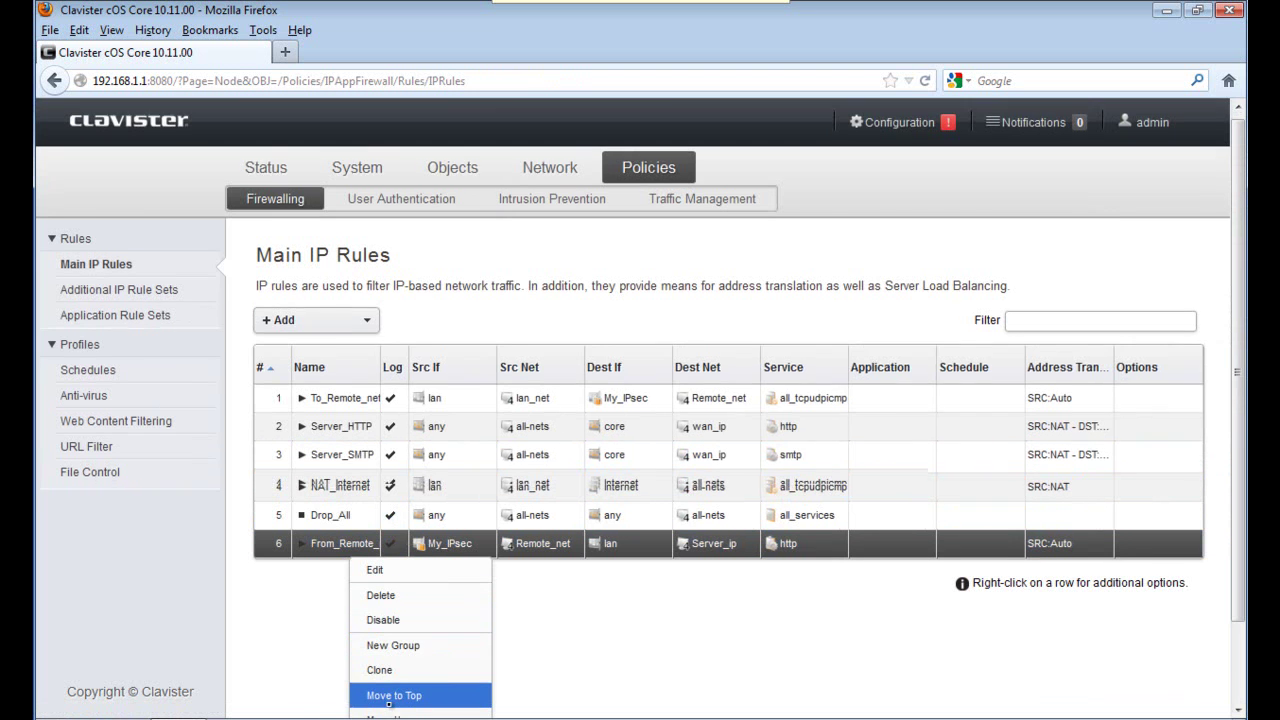
scroll(388, 705, "down", 2)
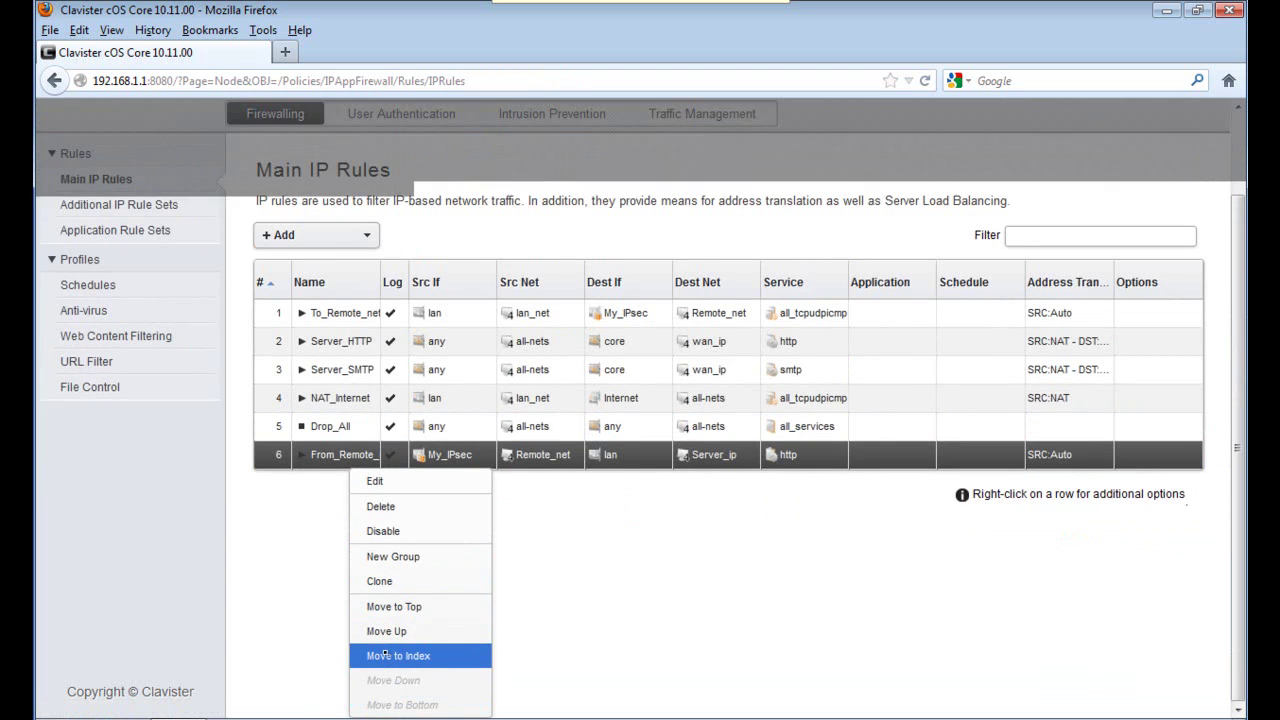
left_click(385, 655)
type("2")
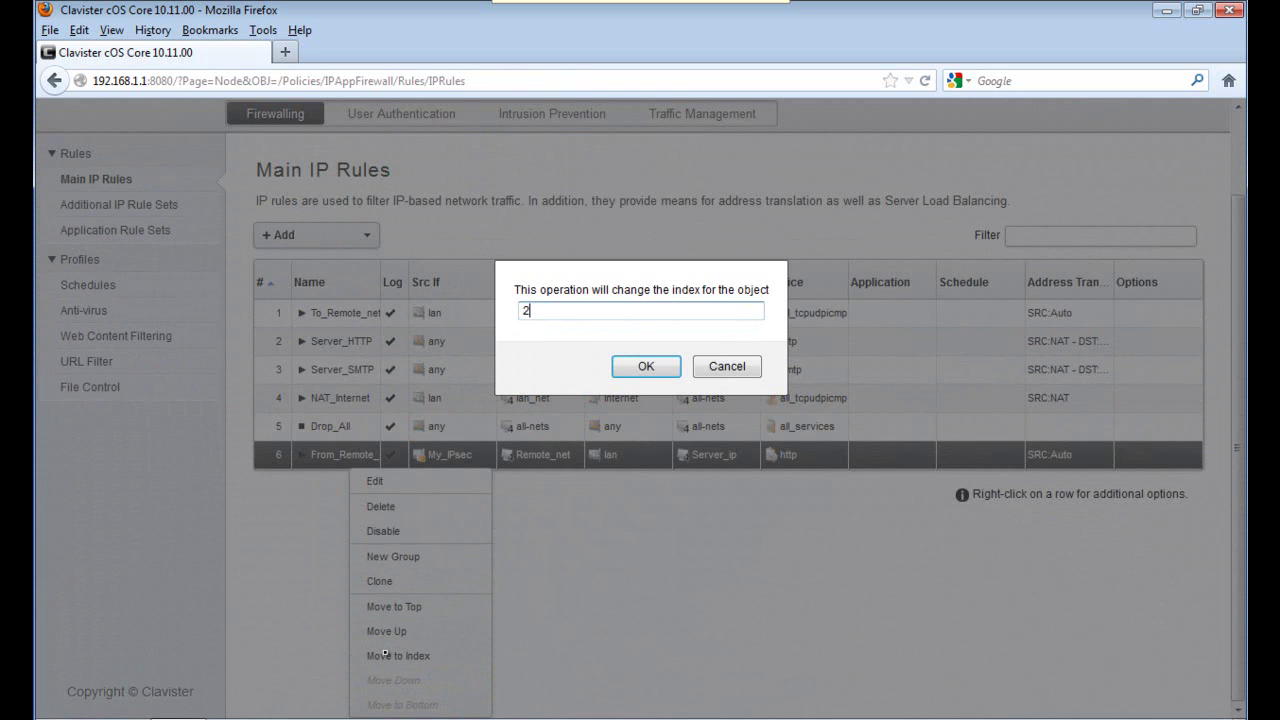
left_click(633, 368)
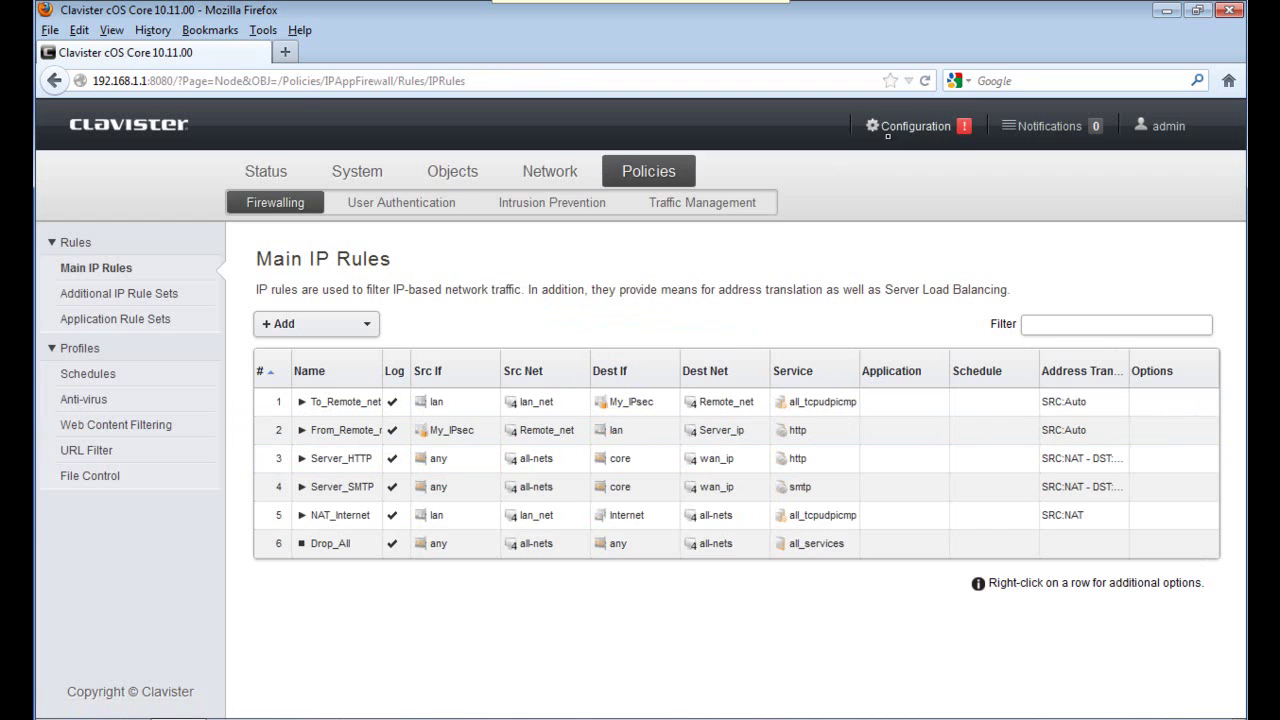
Save and activate the configuration from the Configuration menu and confirm.
left_click(892, 128)
left_click(690, 199)
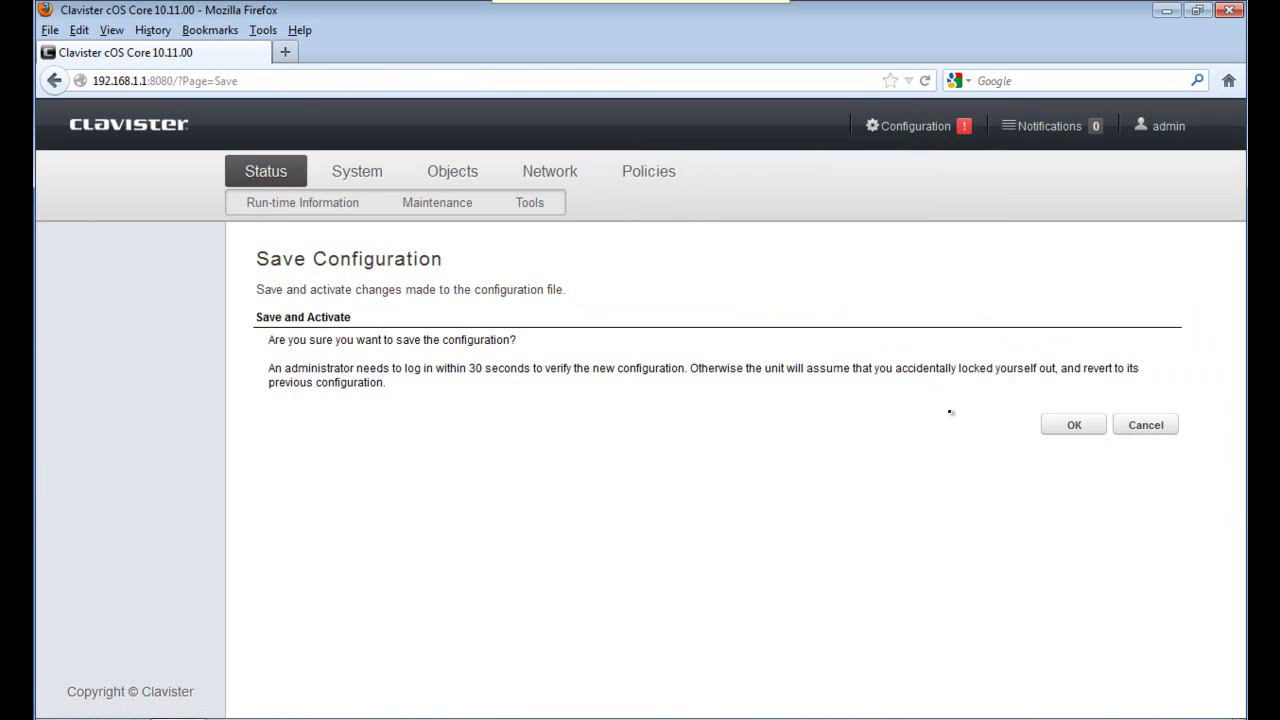
left_click(1051, 426)
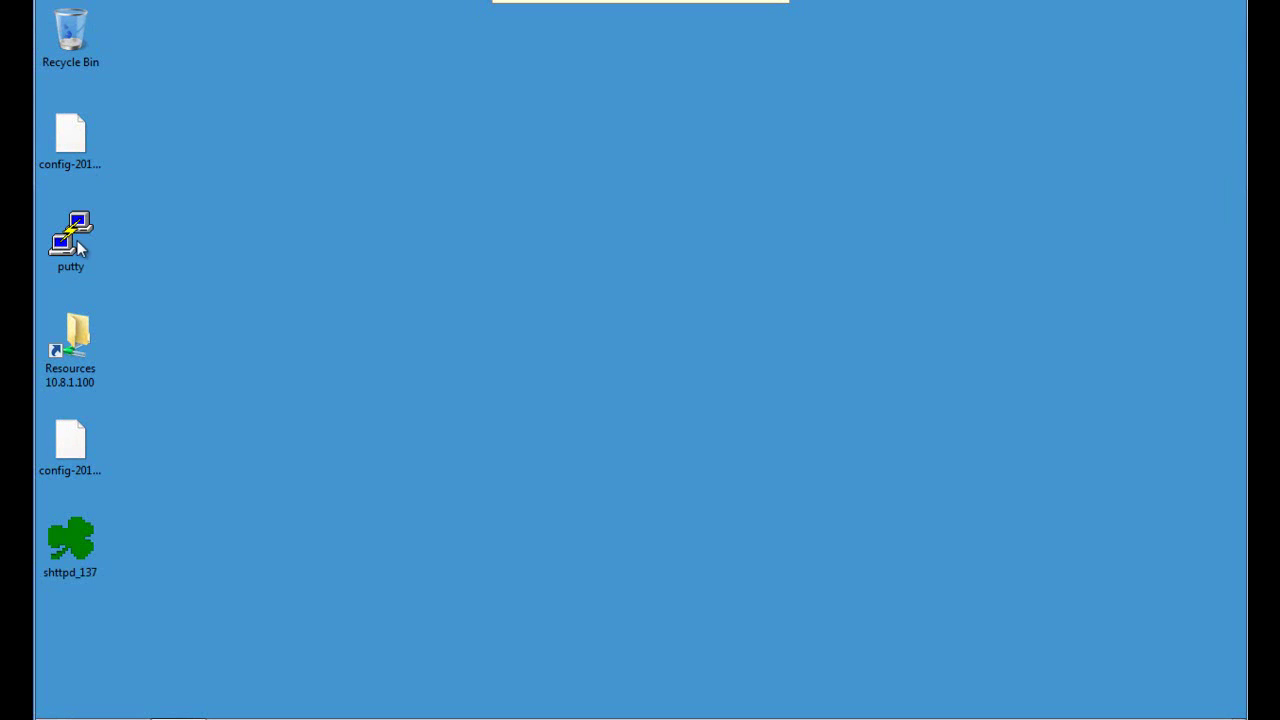
Log in to 192.168.1.1 via PuTTY as admin, maximize, and enter 'ikesnoop -on -verbose'.
double_click(58, 229)
left_click(724, 566)
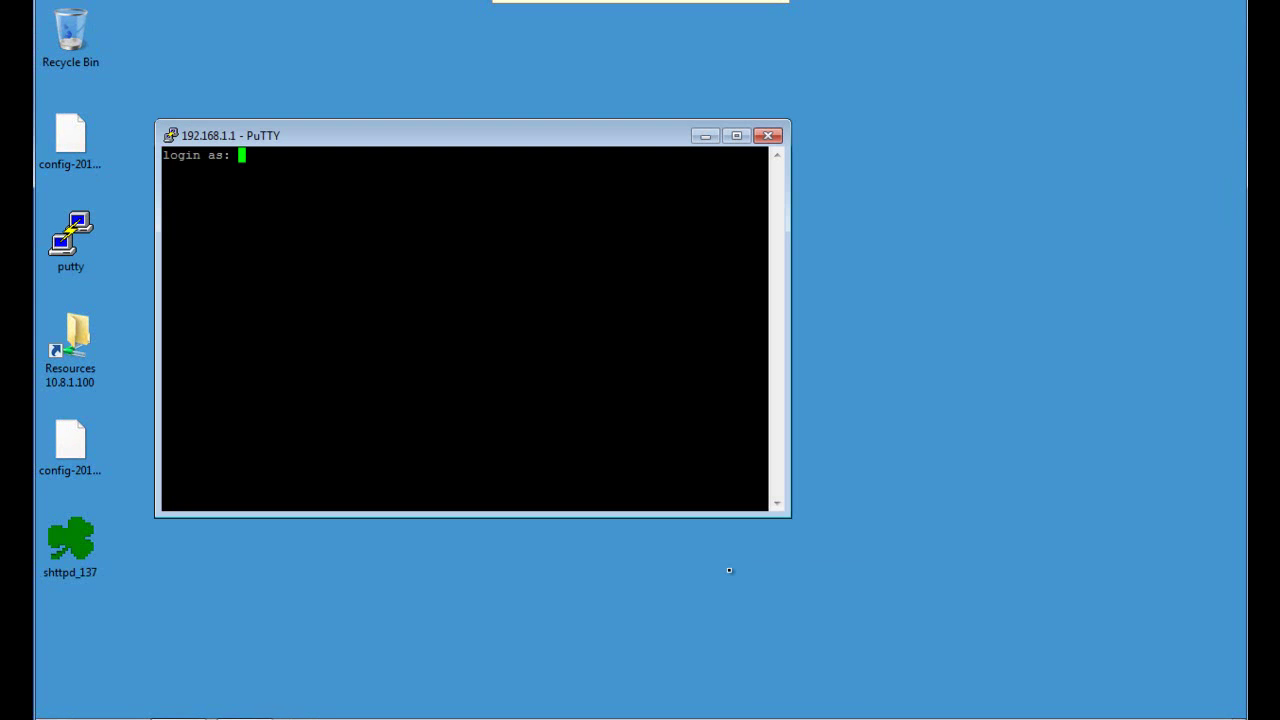
type("admin")
key("Return")
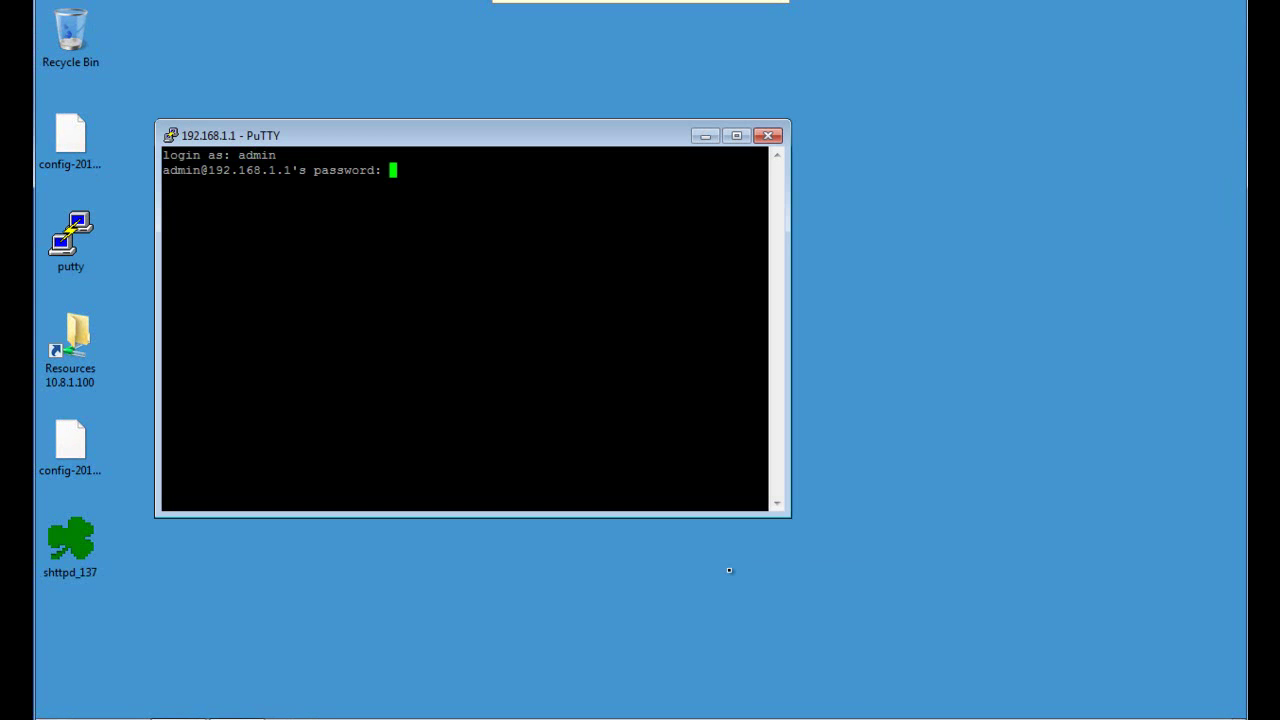
key("Return")
double_click(569, 136)
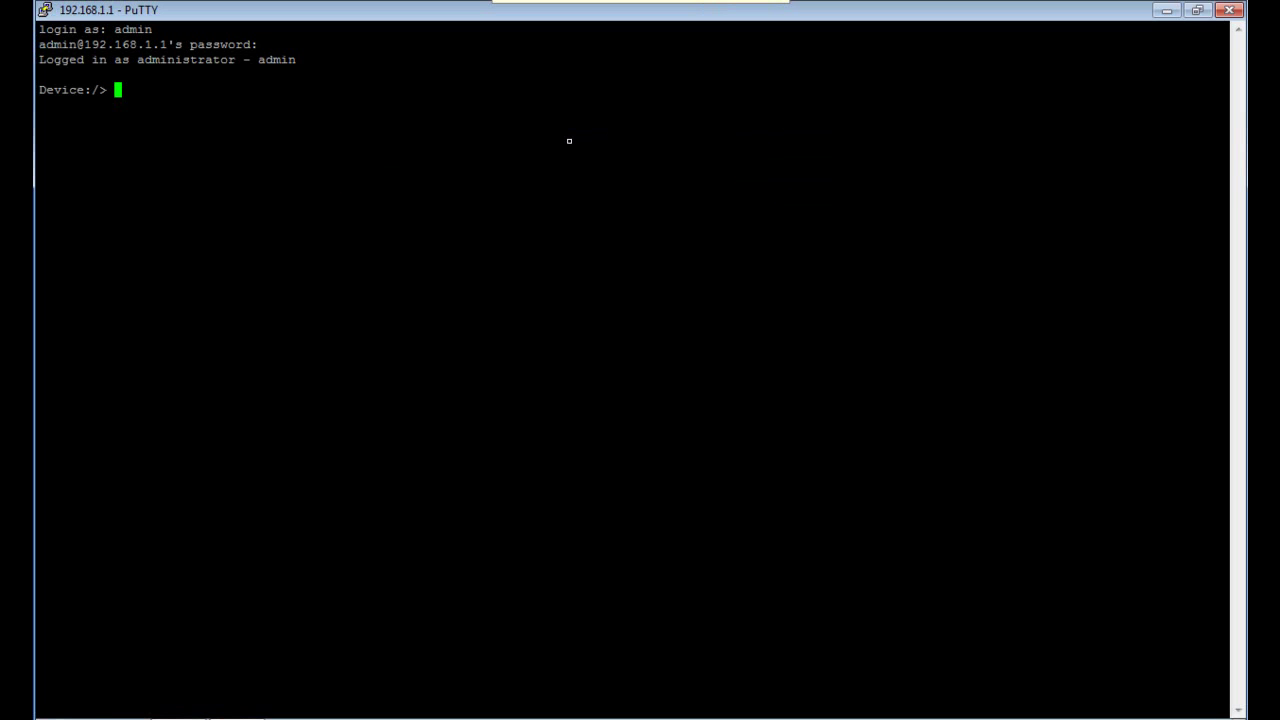
type("ikesnoop -on -verbose")
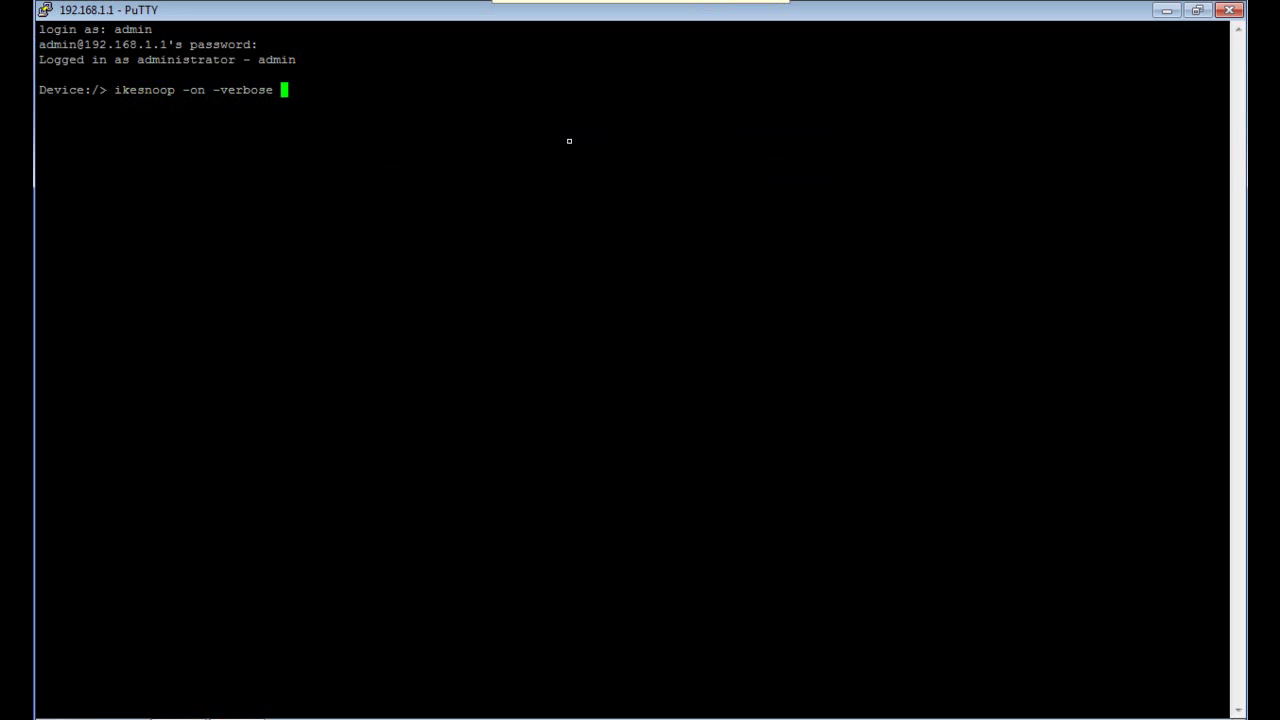
Turn on verbose IKE snooping and check the active IPsec SAs with ipsecstat.
key("Return")
type("ipsecstat")
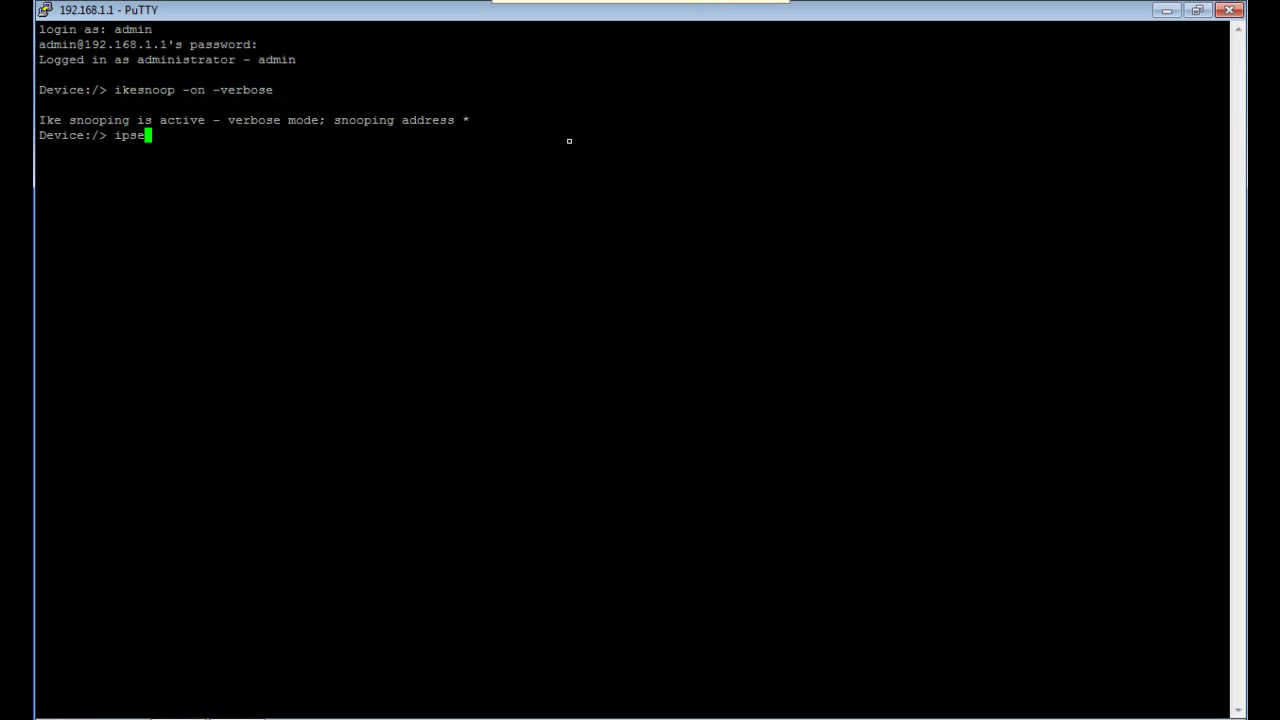
key("Return")
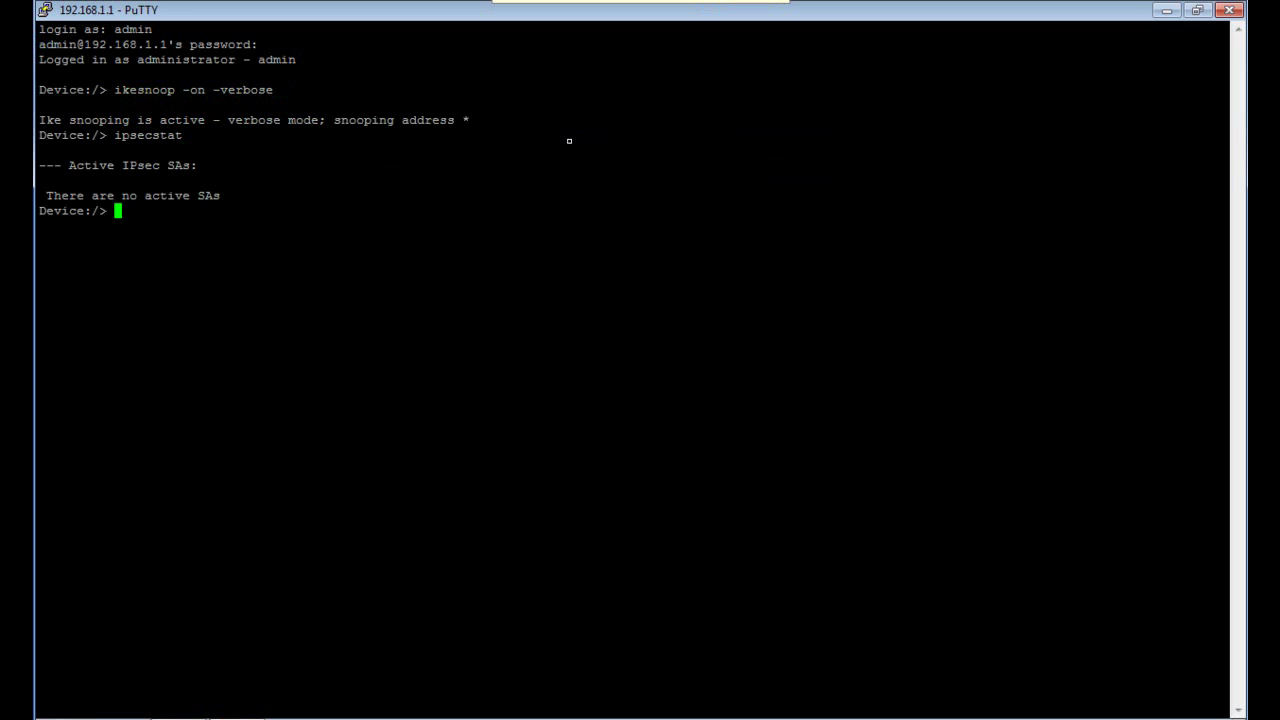
Ping 192.168.101.1 through the tunnel and rerun ipsecstat to confirm the My_IPsec SA.
type("ping 192.168.101-")
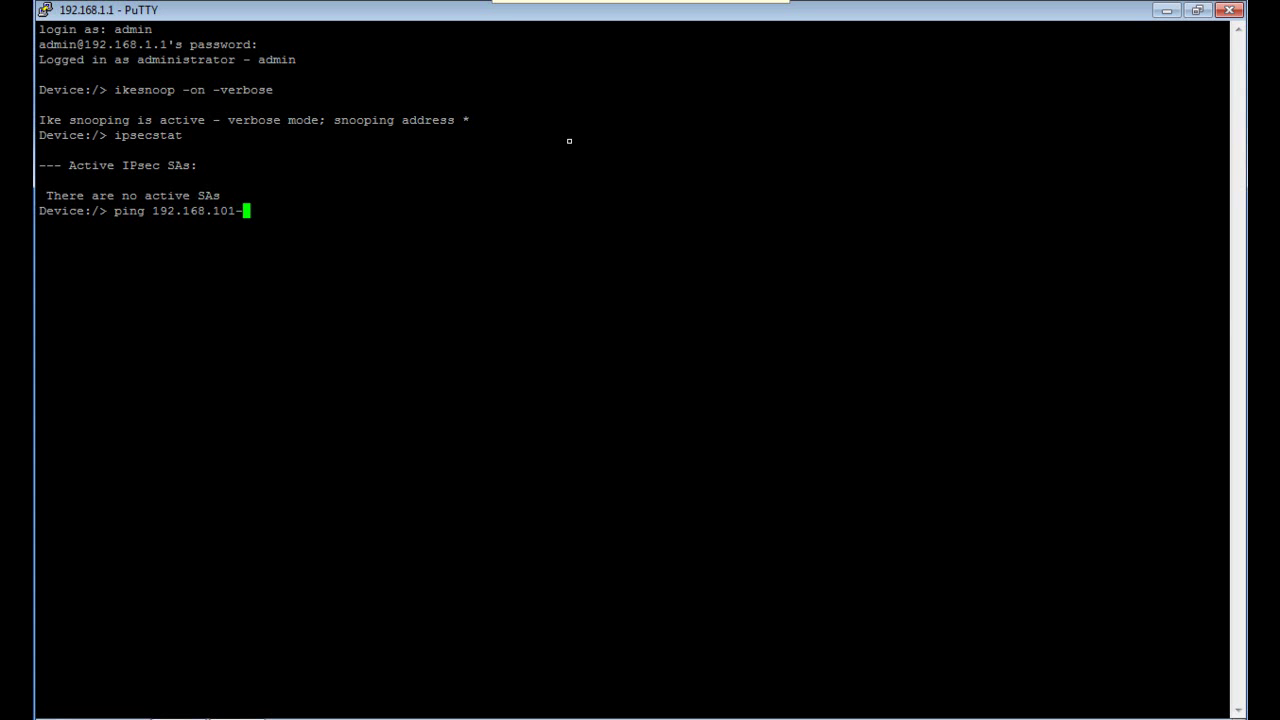
key("BackSpace")
type(".1 -")
key("Return")
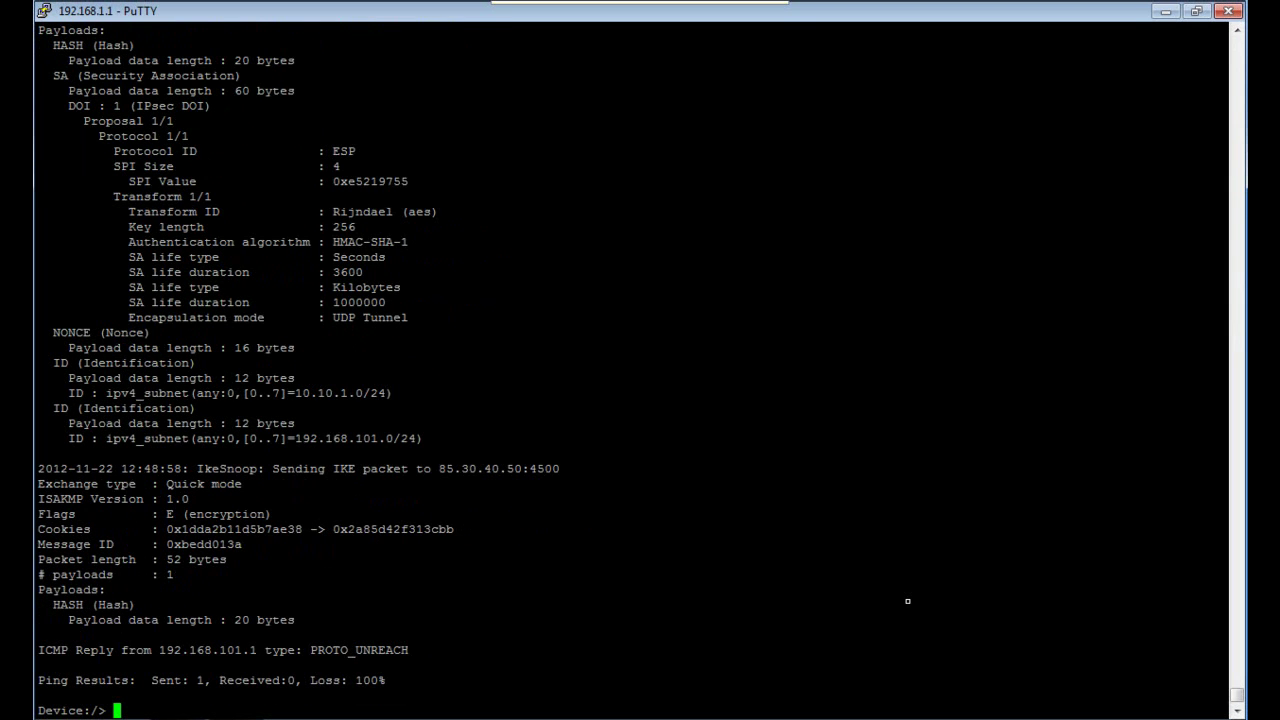
type("ipsecstat")
key("Return")
Run 'ipsecstat -usage -verbose' to show My_IPsec's algorithms and packet counts.
key("Up")
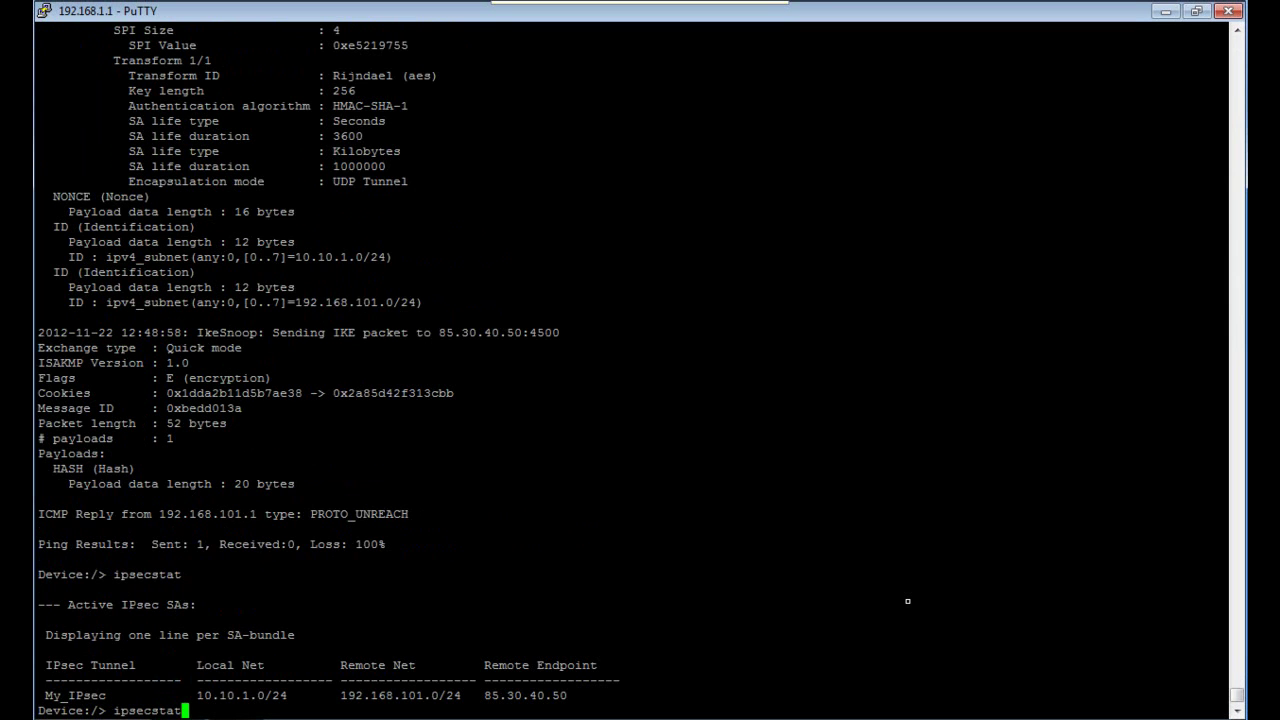
type("-usage  -verbose")
key("Return")
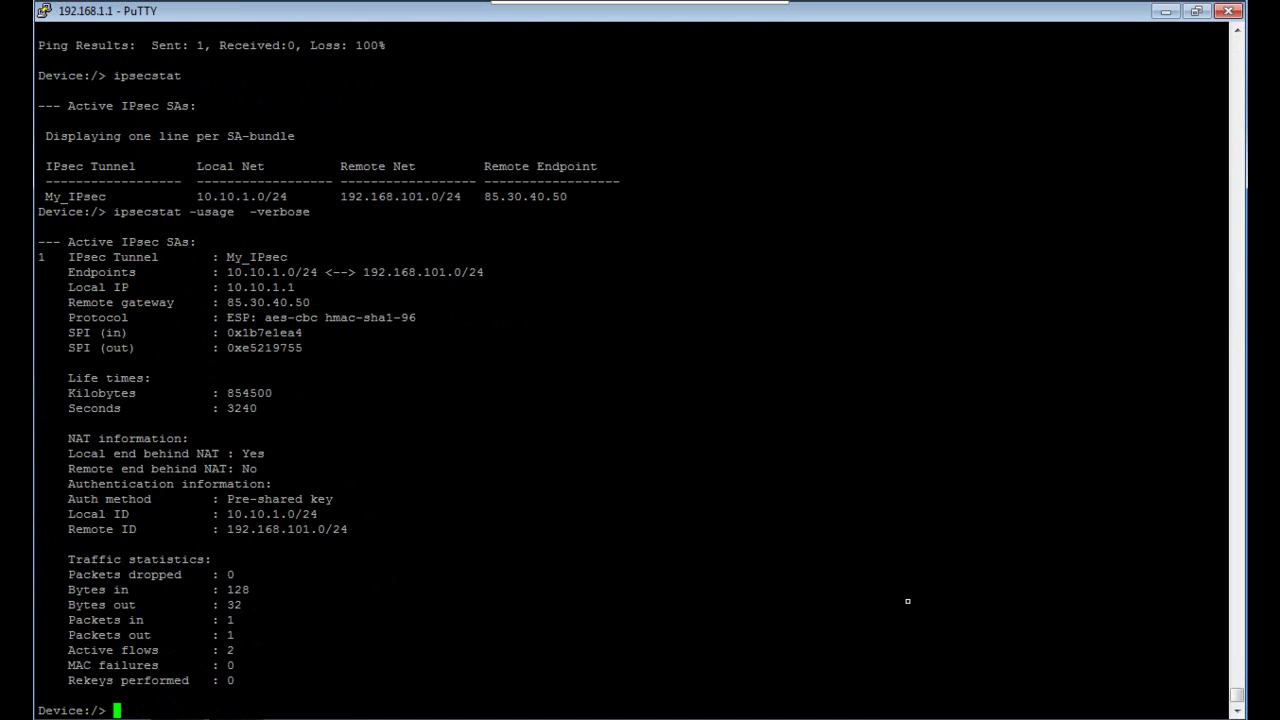